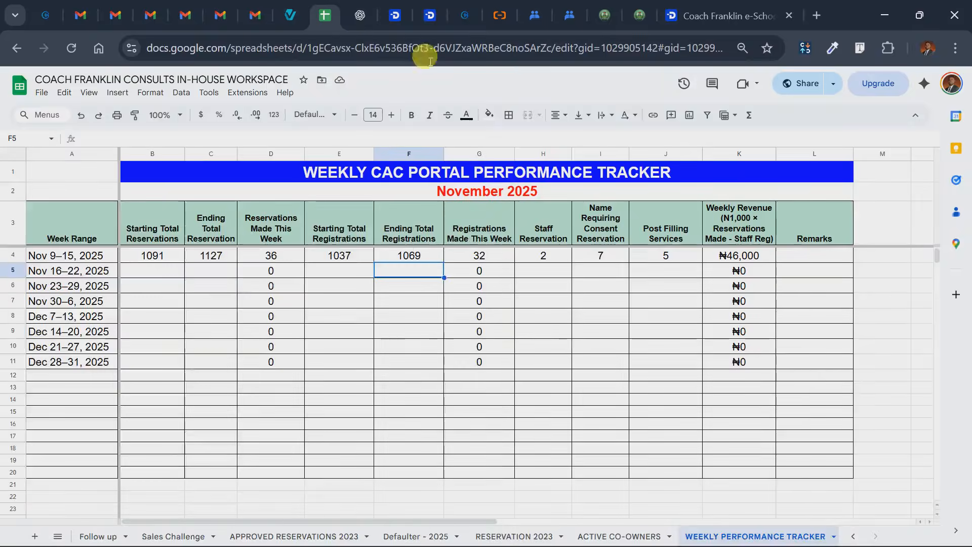
Switch to the CAC portal's Name Reservations page and display it in full screen
click(713, 11)
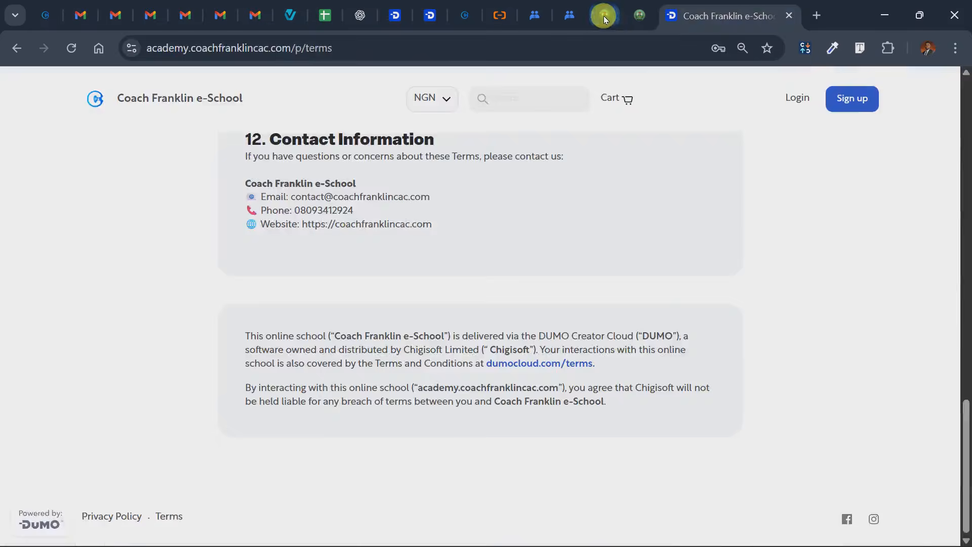
click(603, 16)
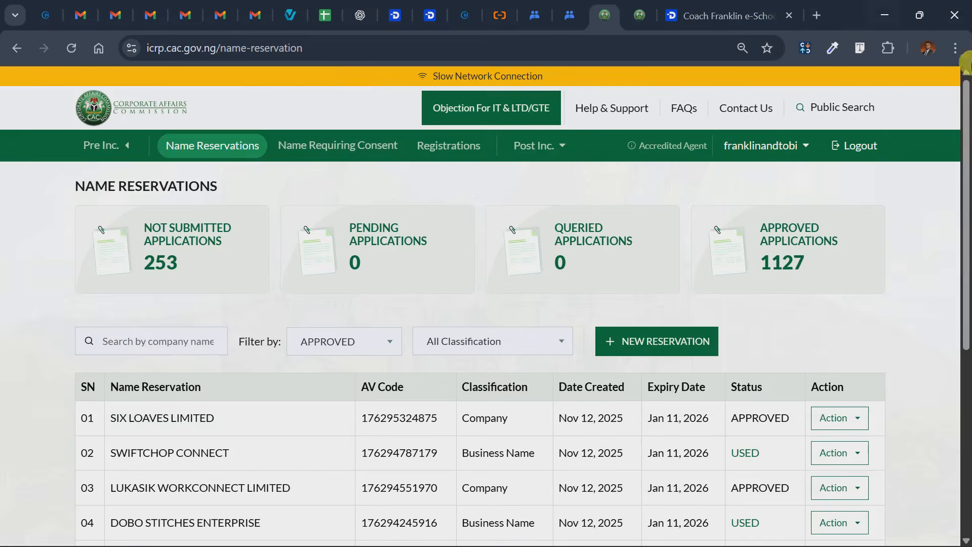
click(955, 47)
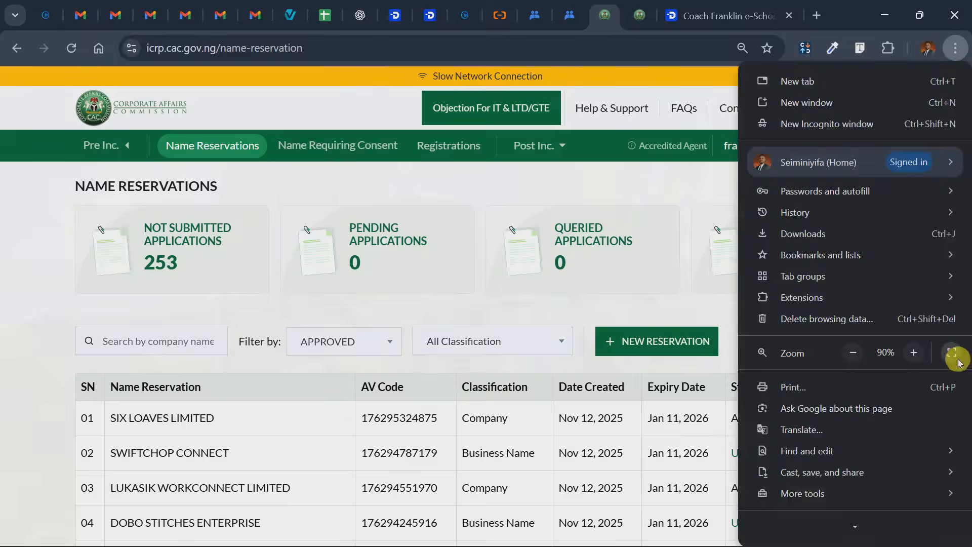
click(946, 353)
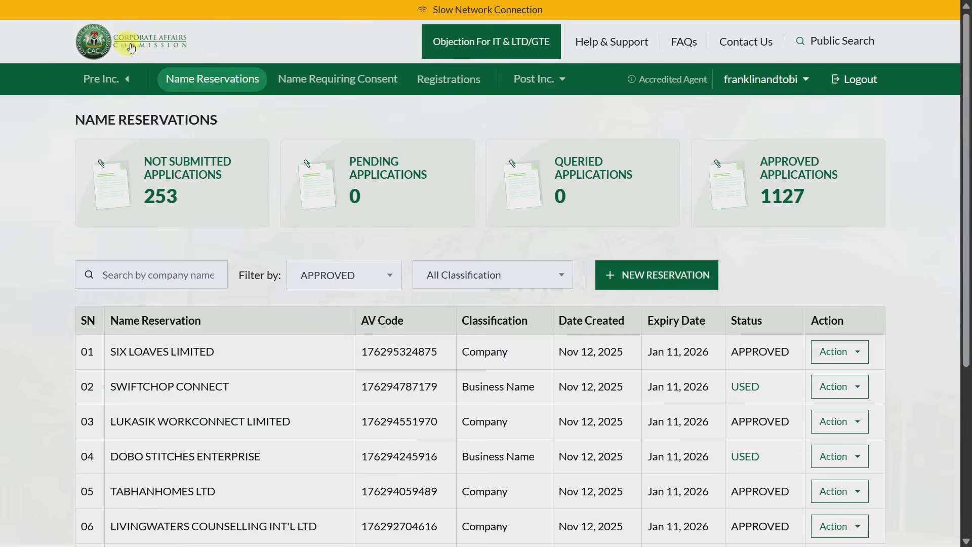
Look over the approved name reservations and the application totals
scroll(188, 321, down, 2)
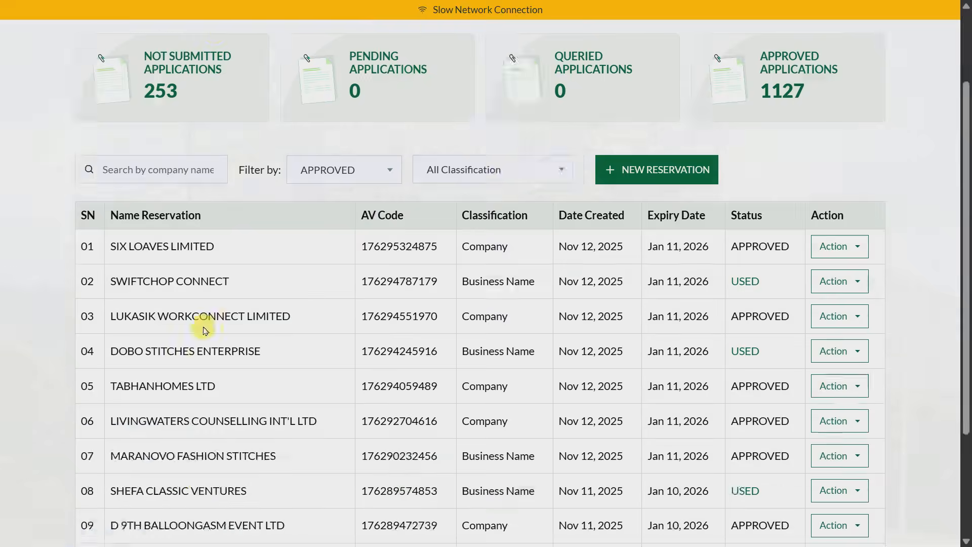
scroll(5, 202, up, 2)
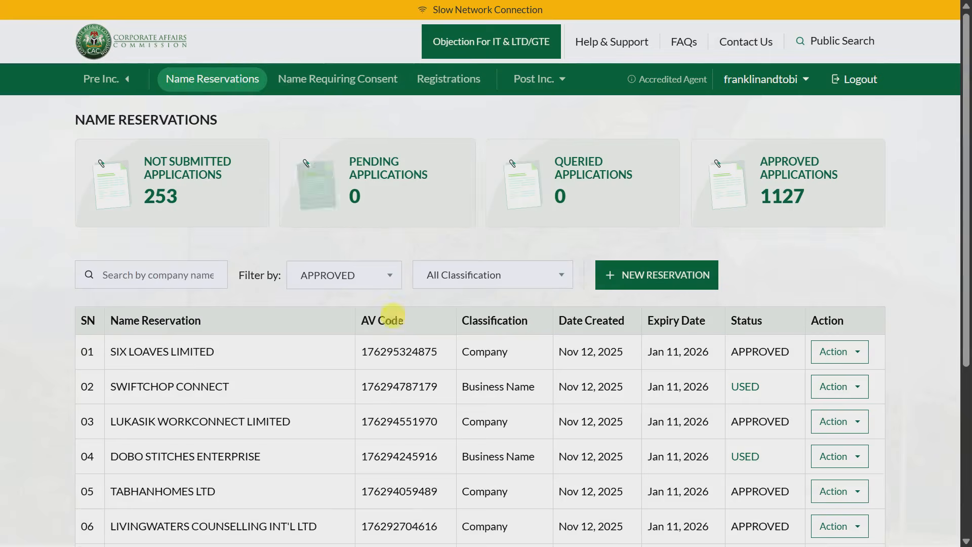
scroll(309, 297, down, 1)
scroll(336, 297, up, 1)
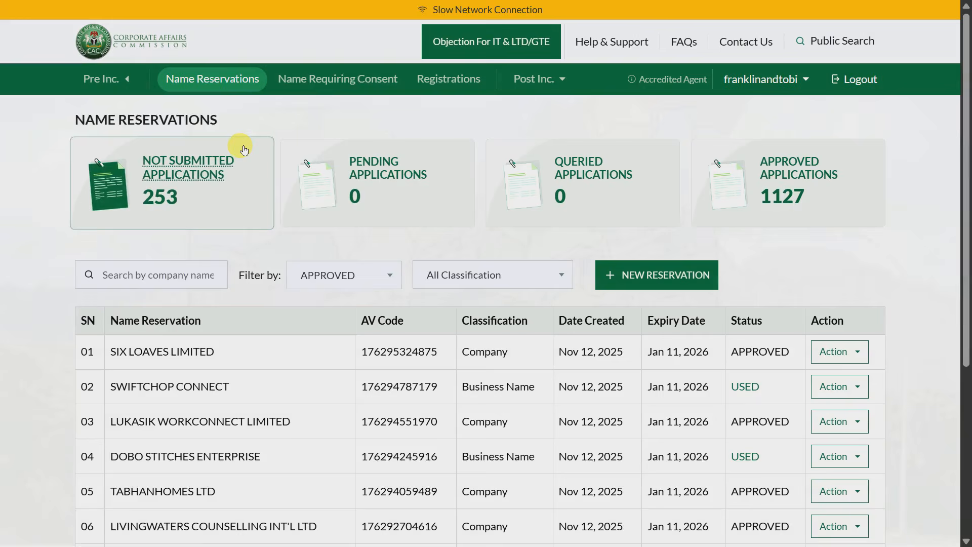
click(487, 52)
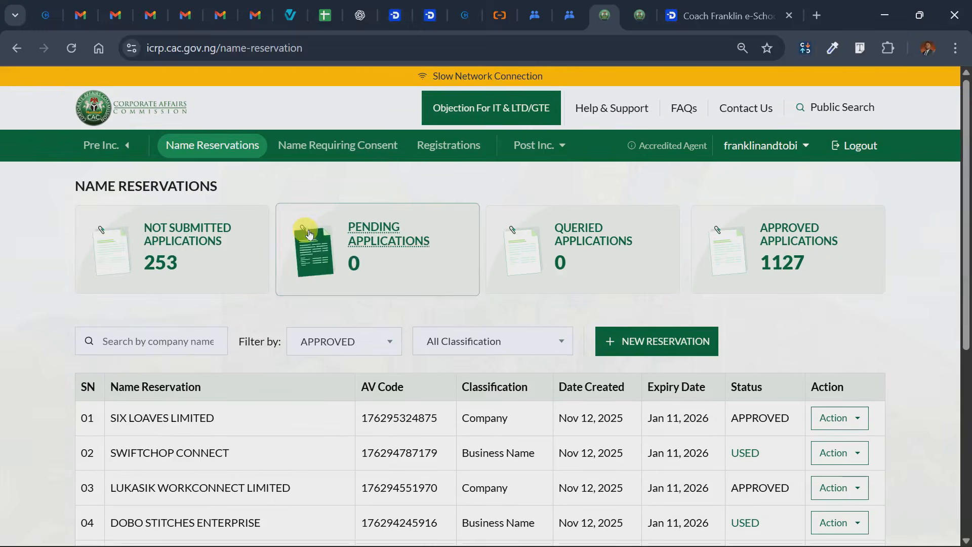
click(955, 48)
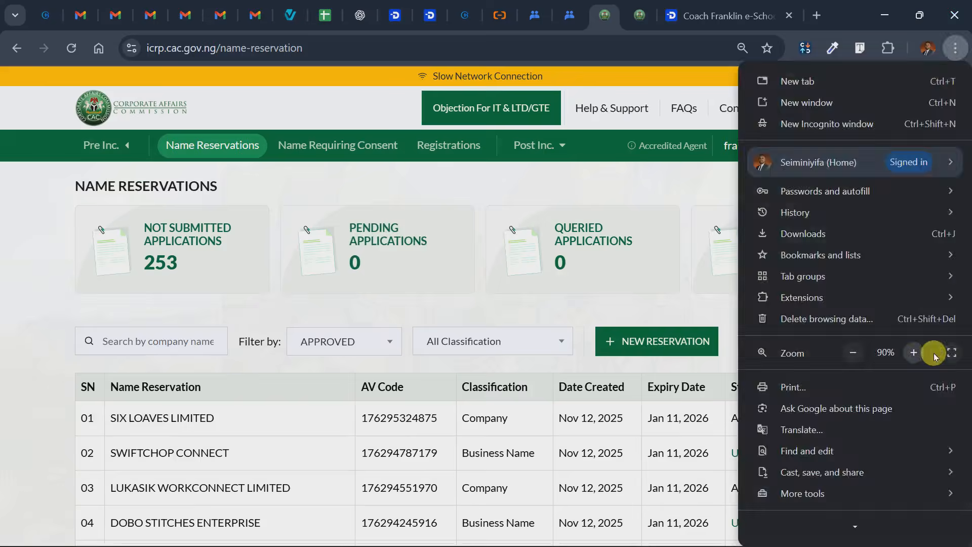
click(951, 352)
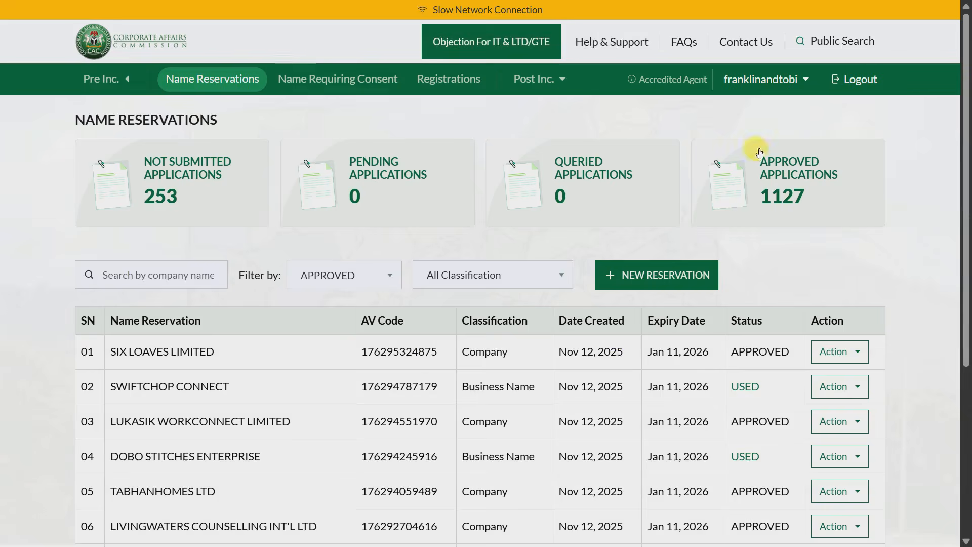
Start a new name reservation with classification Business Name and business type Sole Proprietor, and continue to the company information
click(650, 273)
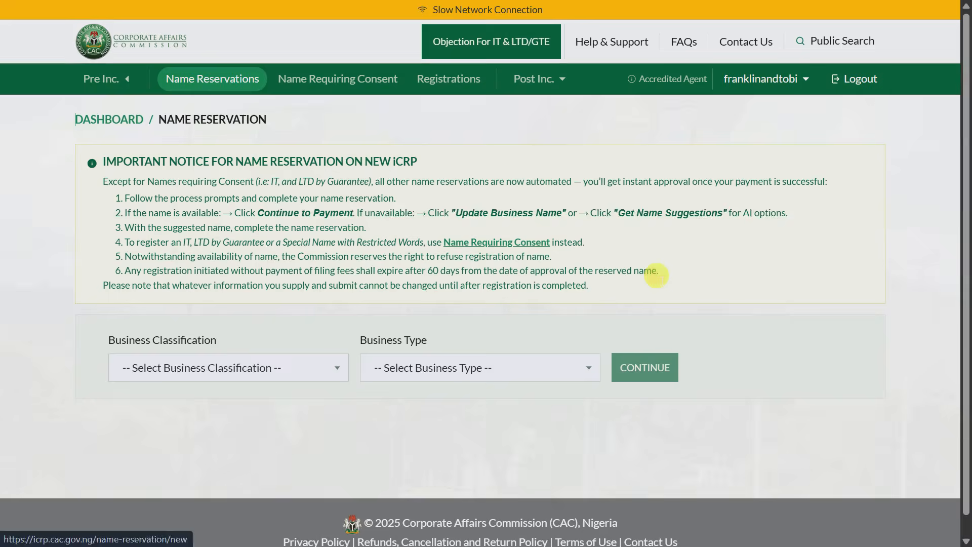
click(174, 366)
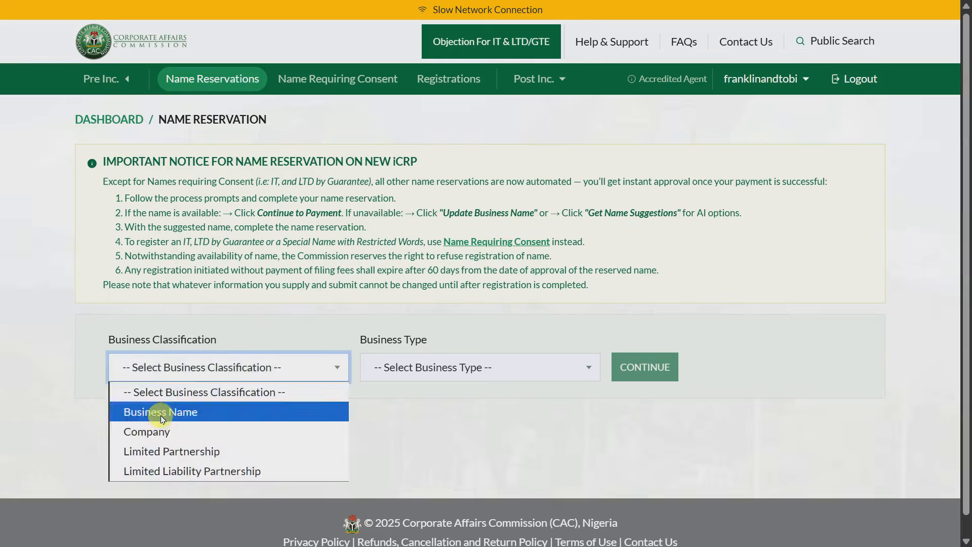
click(162, 416)
click(400, 369)
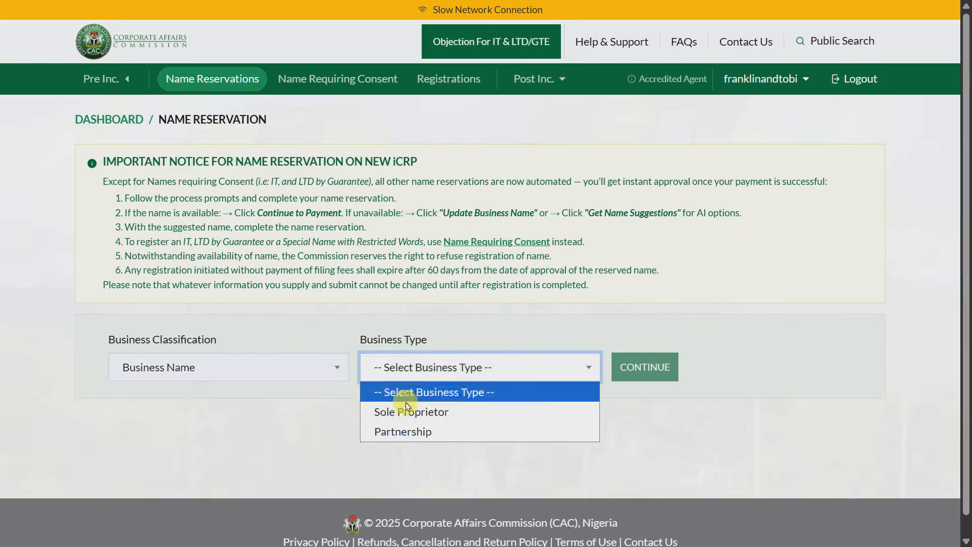
click(413, 411)
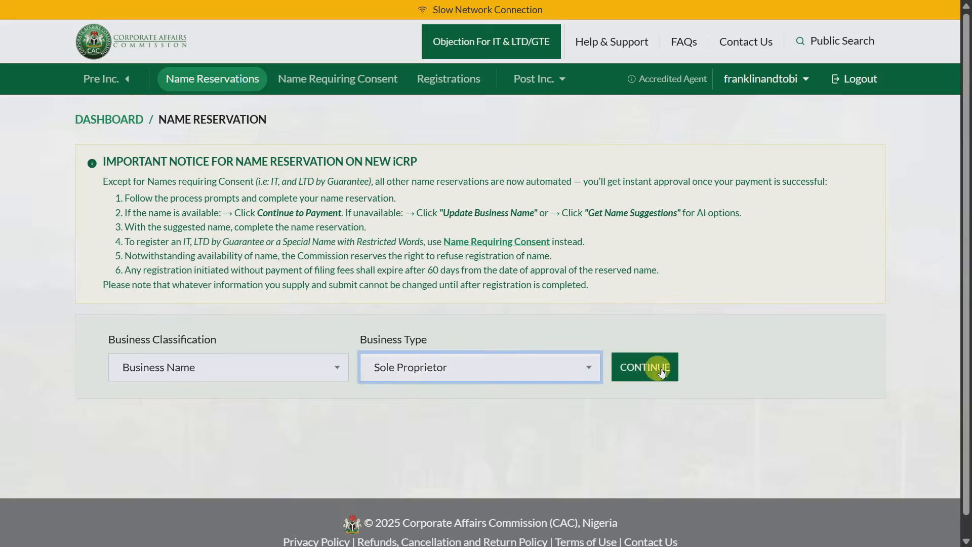
click(645, 364)
scroll(357, 405, down, 3)
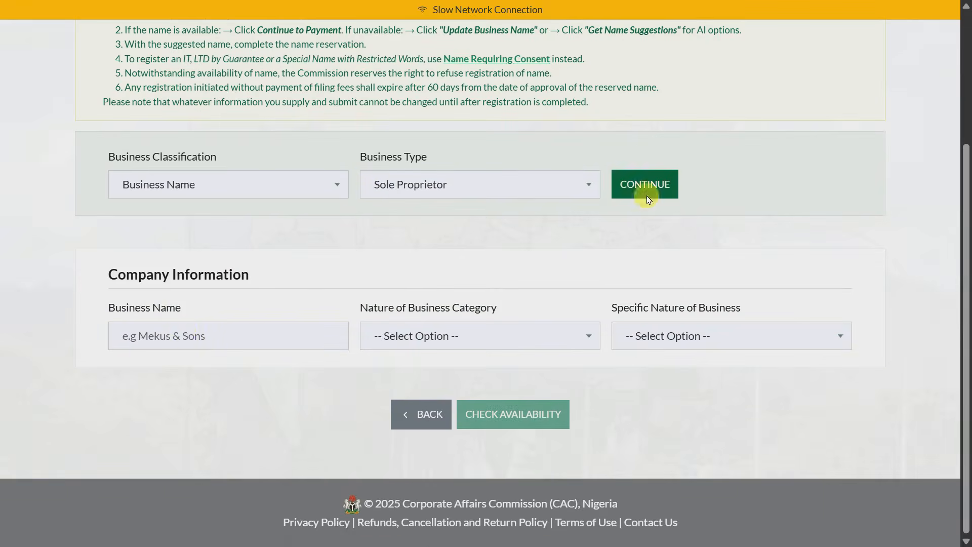
Enter "Nathan snail farming services" as the proposed business name
click(204, 330)
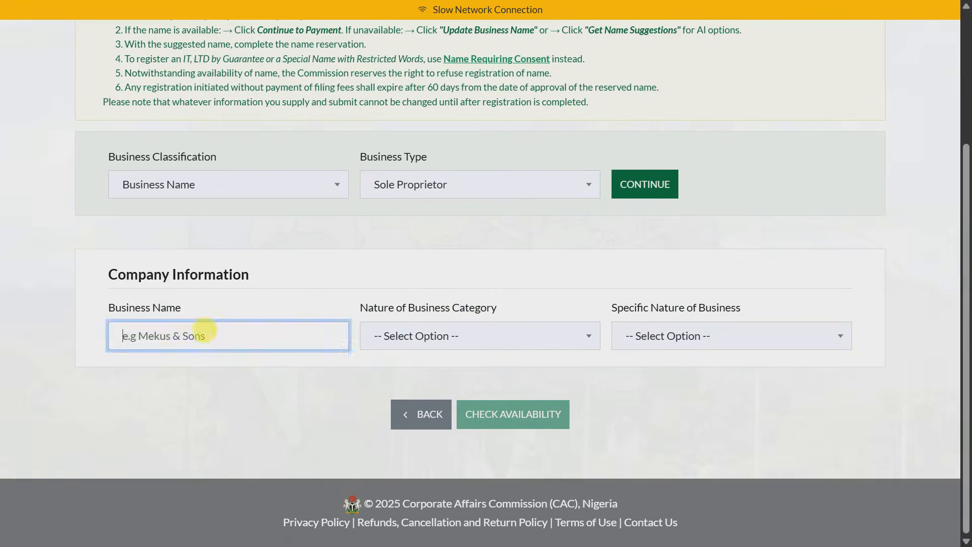
text(Nathan global ser)
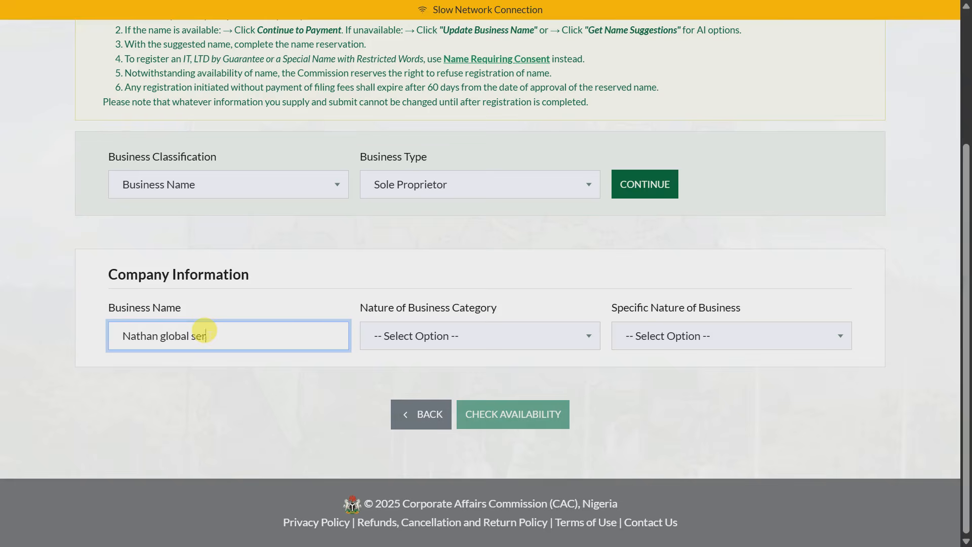
key(BackSpace)
key(BackSpace)
key(BackSpace)
key(BackSpace)
key(BackSpace)
key(BackSpace)
key(BackSpace)
key(BackSpace)
key(BackSpace)
key(BackSpace)
text(snail farming servic)
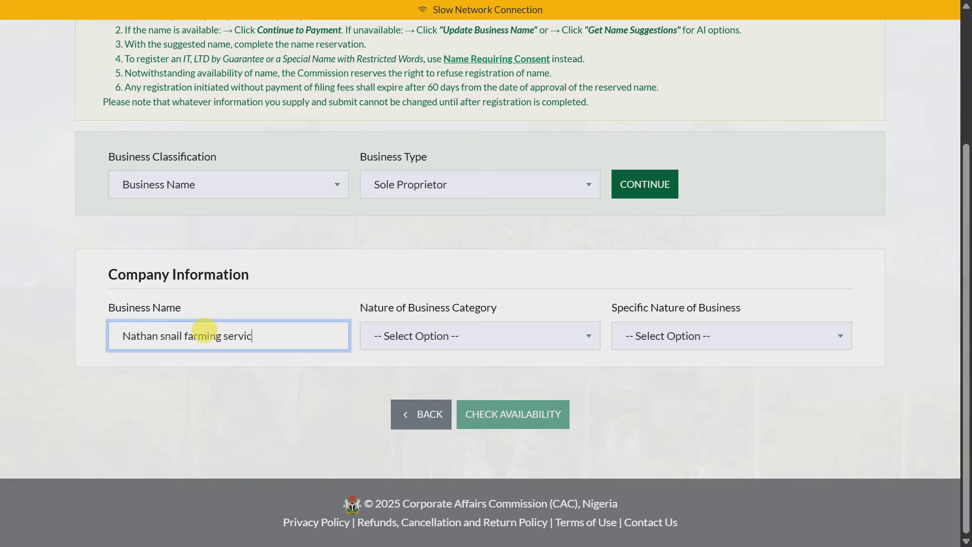
text(es)
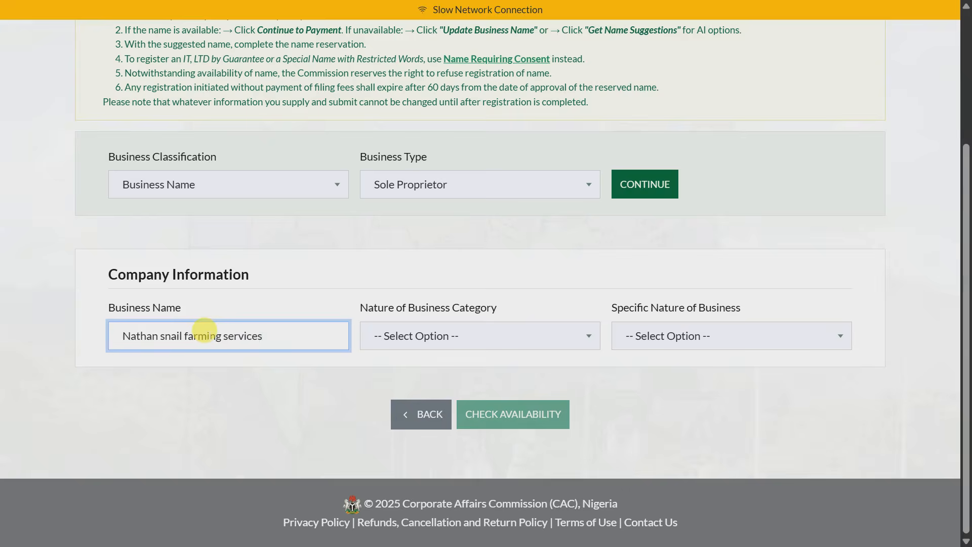
Set the nature of business category to Education and the specific nature of business to Montessori Supplies
click(498, 337)
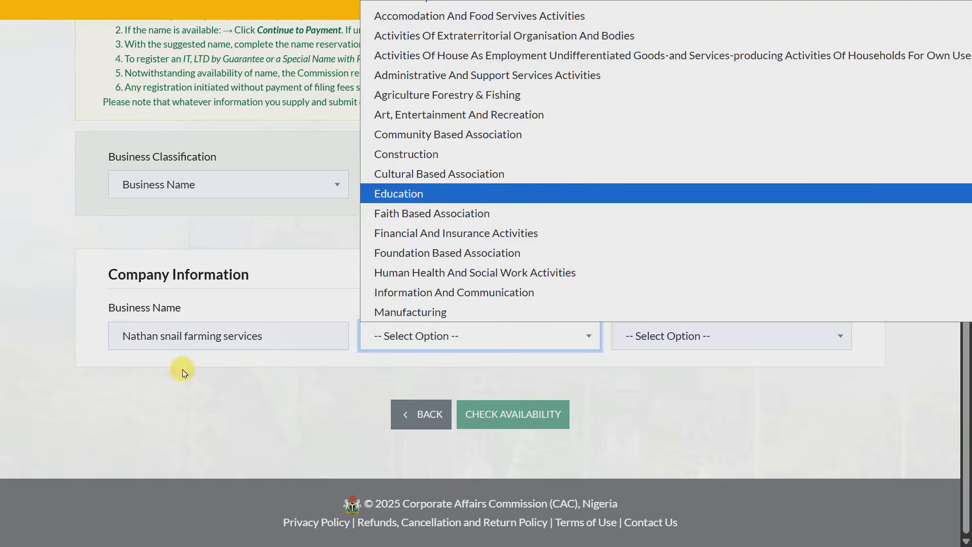
click(398, 193)
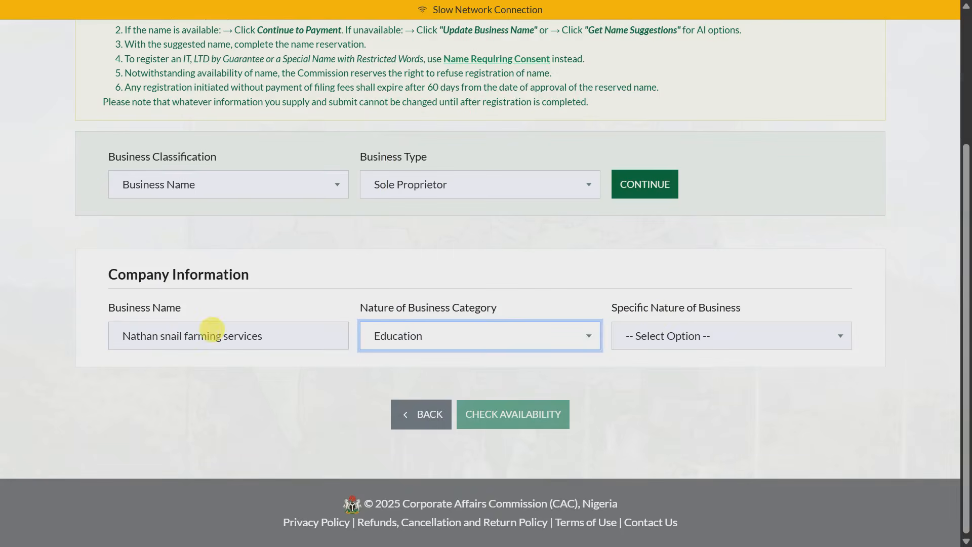
click(669, 330)
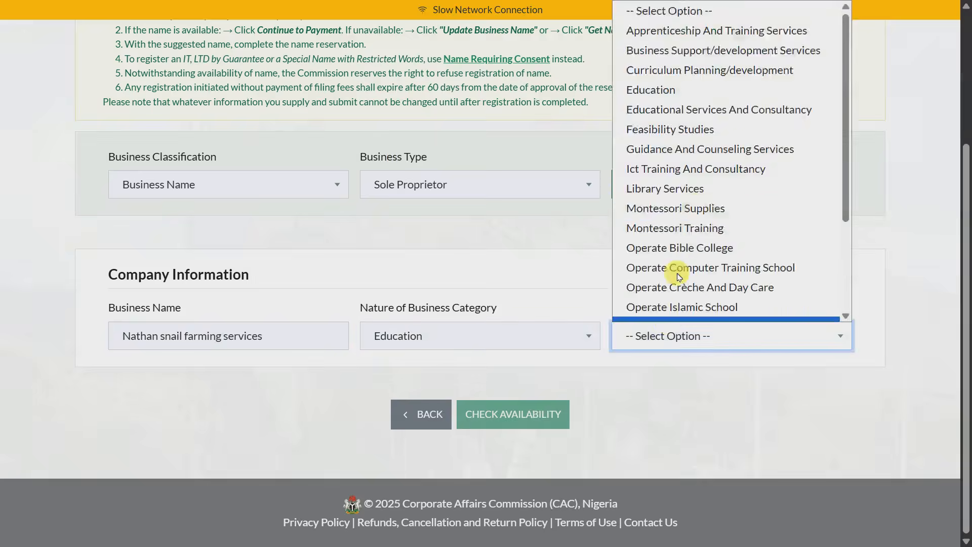
scroll(678, 276, down, 1)
click(680, 193)
Check the proposed name's availability and continue to the Remita payment options for the reservation
click(538, 421)
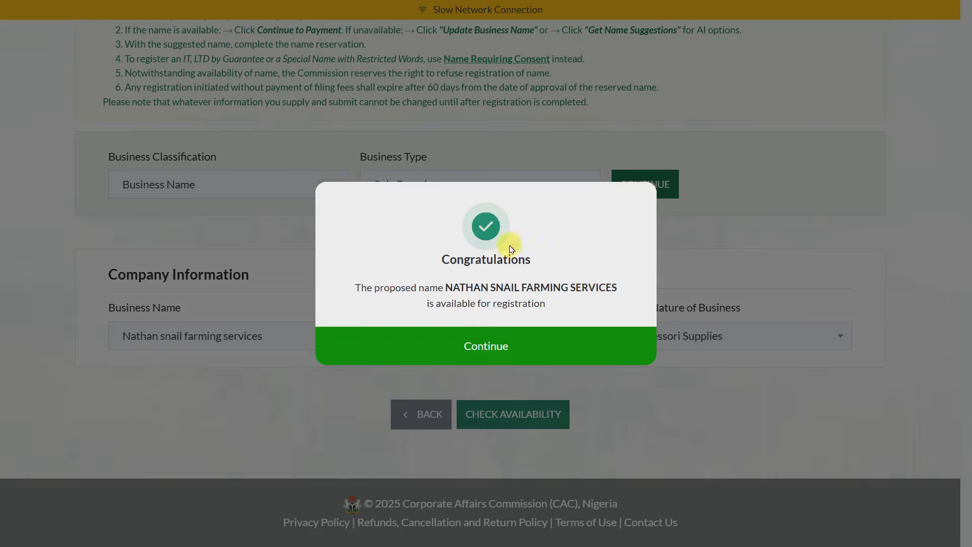
click(498, 353)
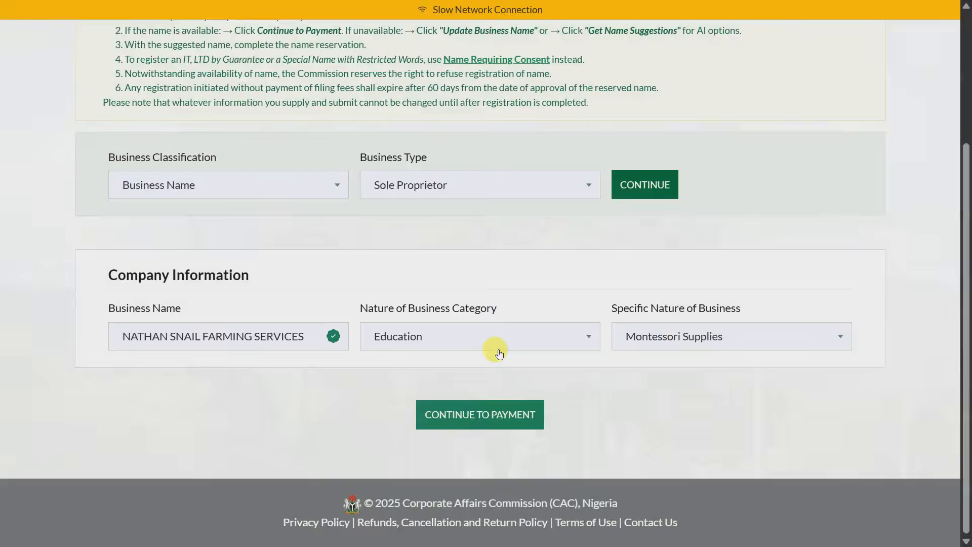
click(491, 423)
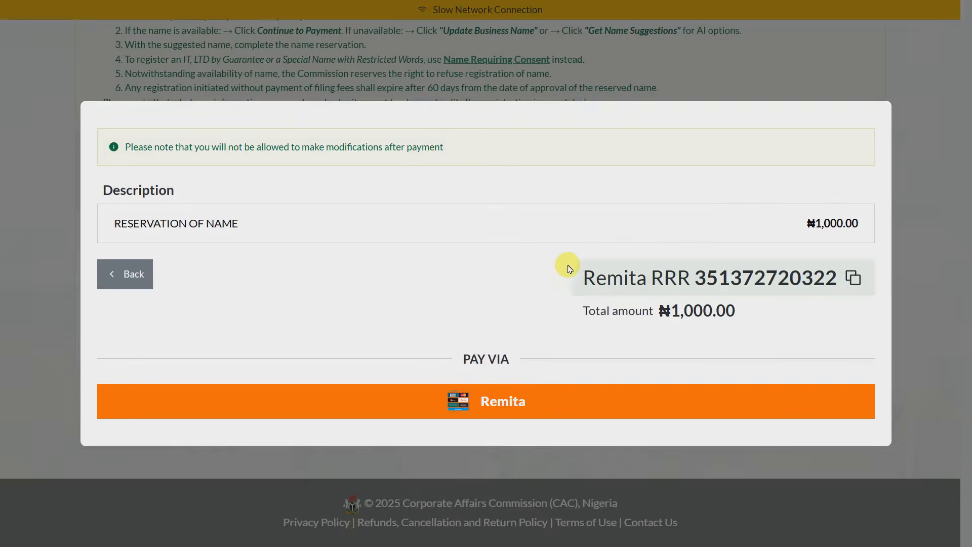
click(545, 401)
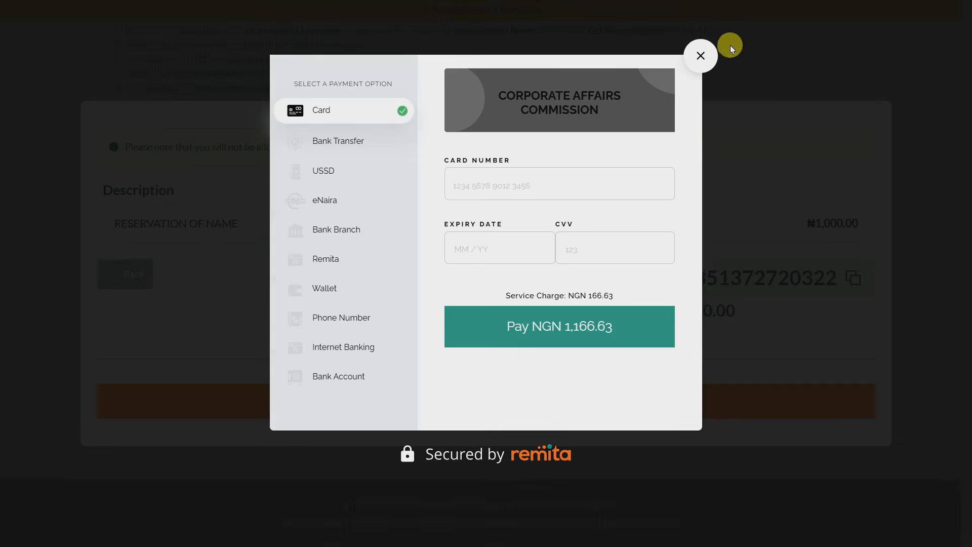
Close the Remita payment window without paying and go back to the name reservations list
mouse_move(481, 2)
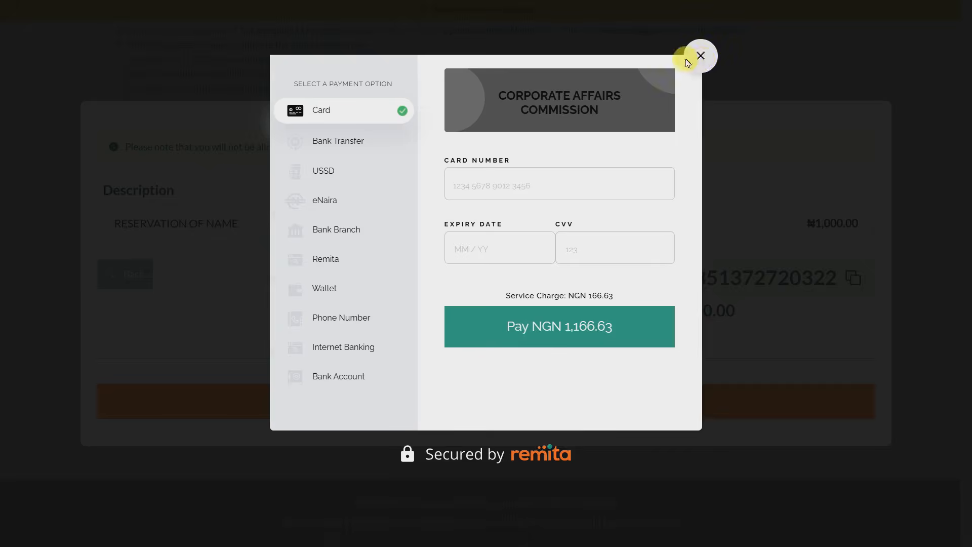
click(700, 55)
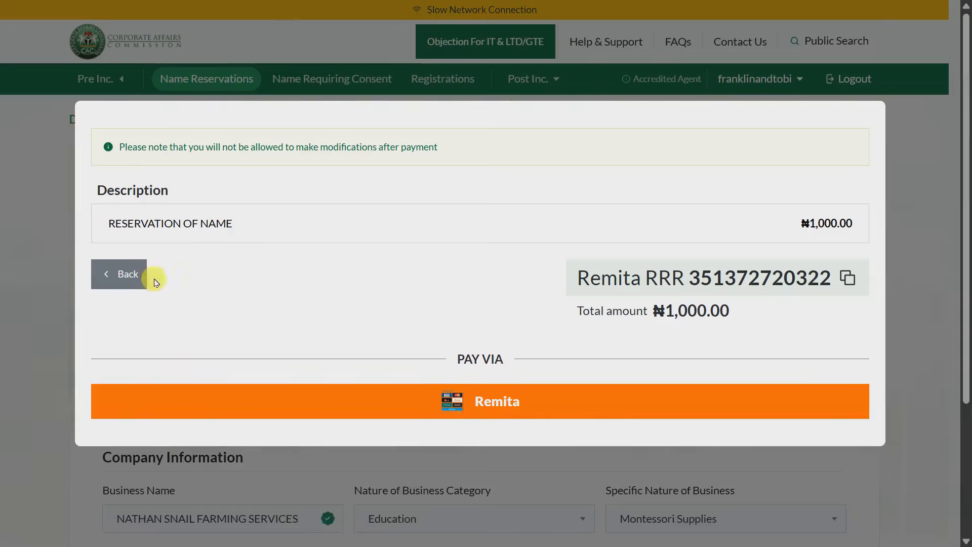
click(124, 274)
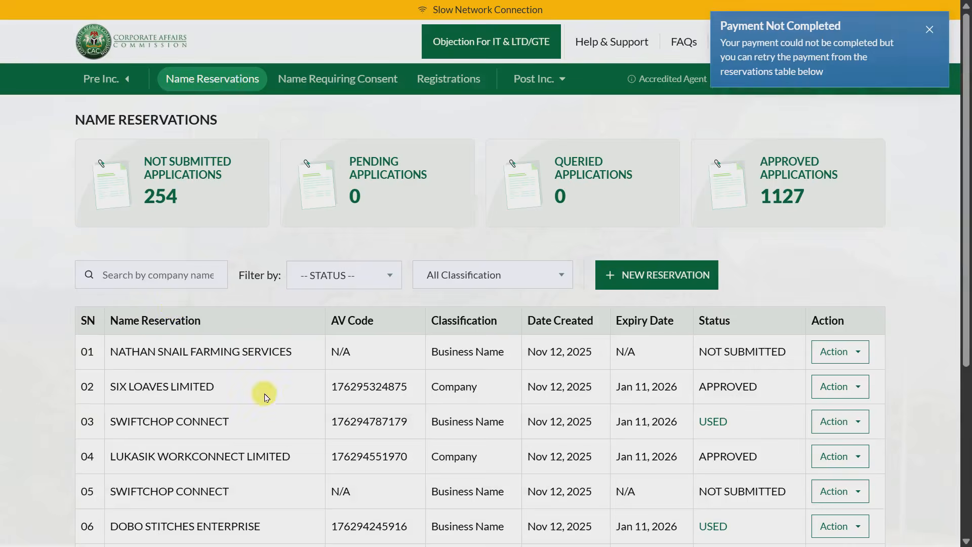
Look through the first two pages of the name reservations list, checking the application statuses
scroll(574, 330, down, 3)
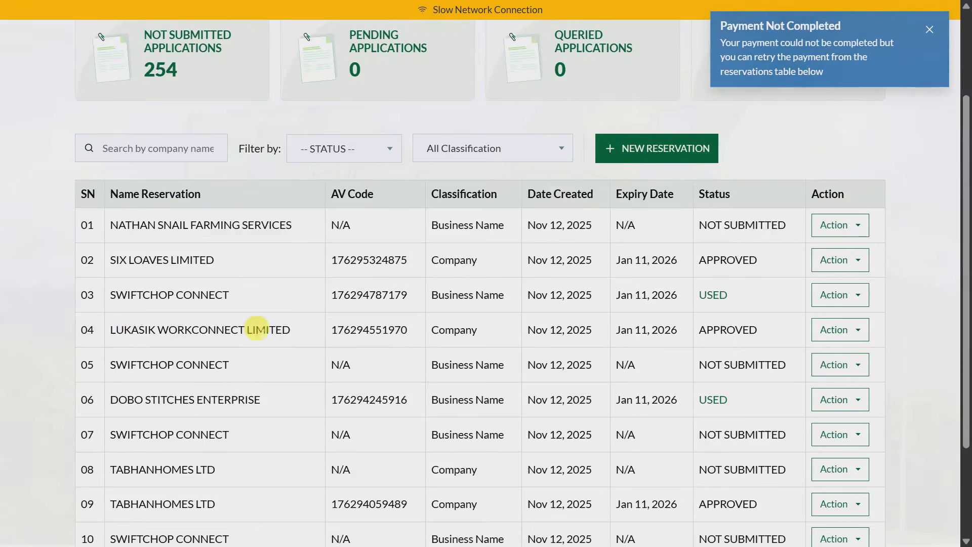
scroll(649, 414, down, 3)
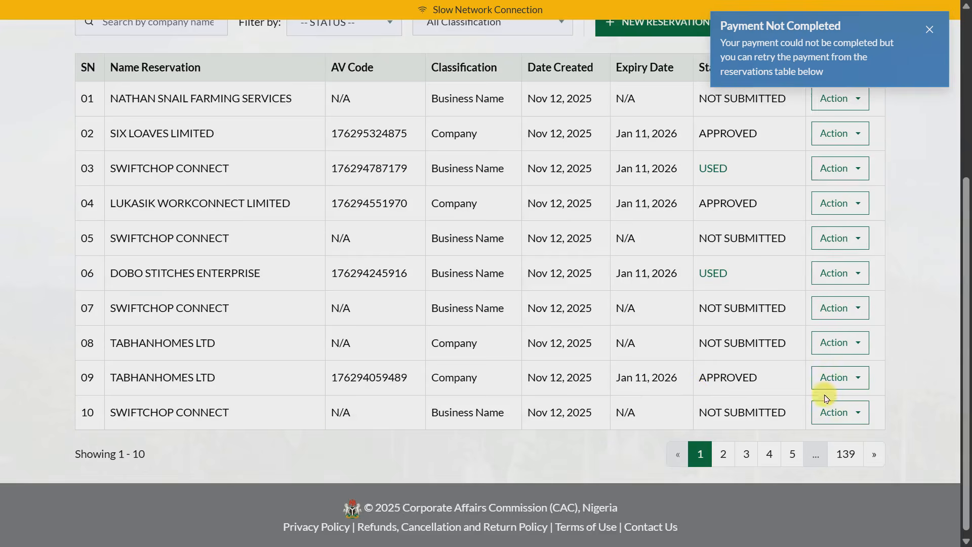
scroll(373, 331, up, 5)
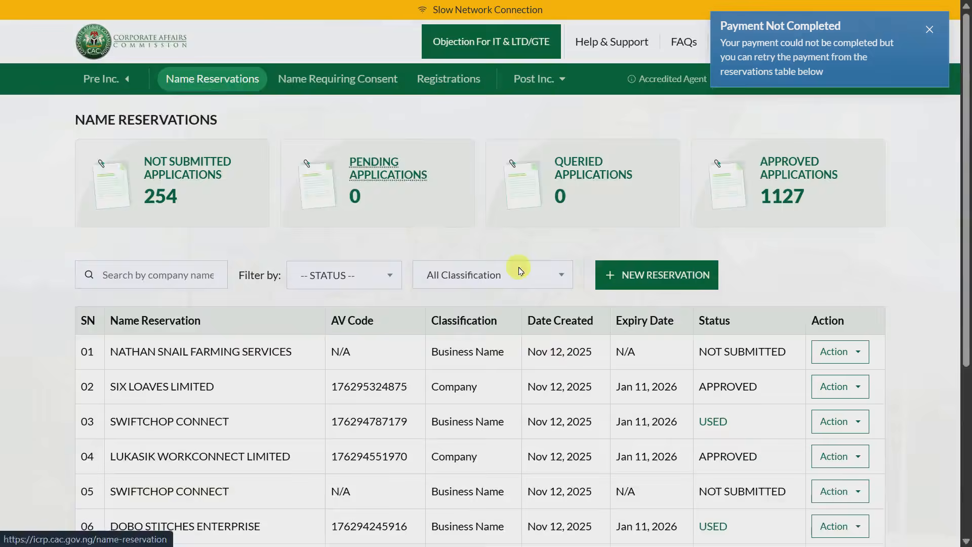
scroll(557, 355, down, 5)
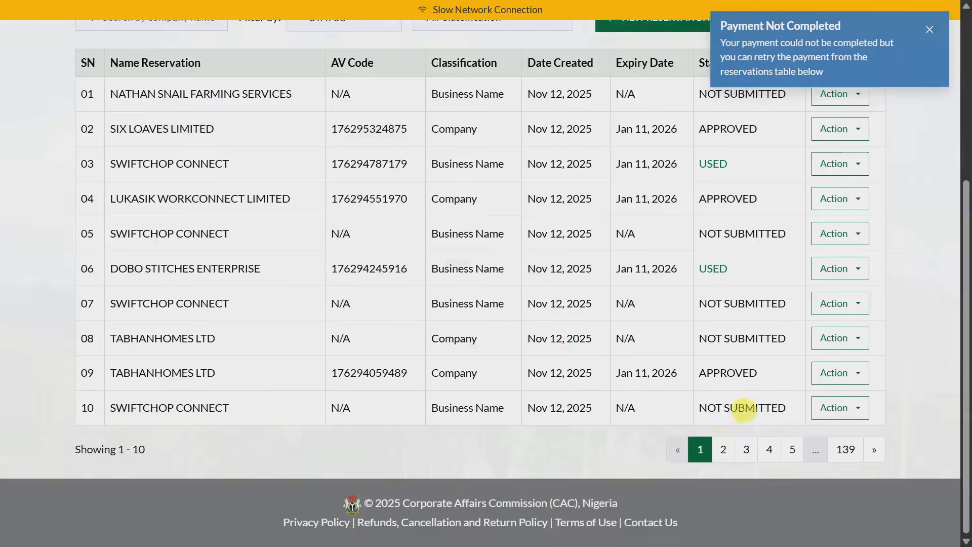
click(723, 450)
scroll(462, 373, up, 3)
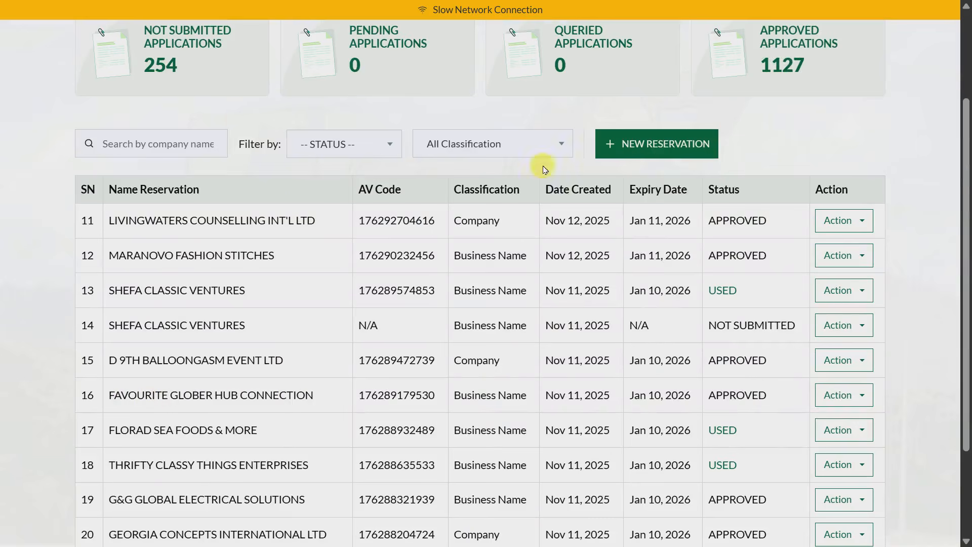
scroll(408, 108, up, 3)
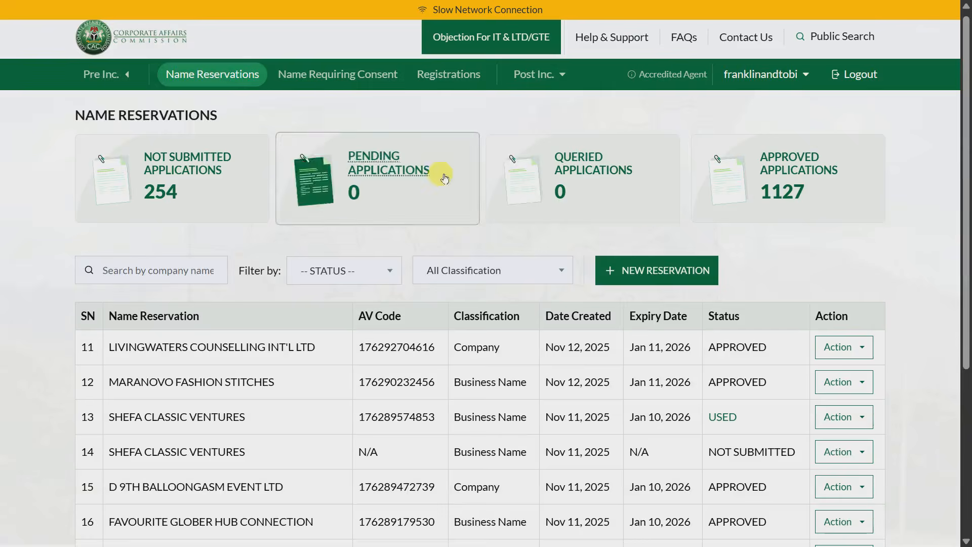
Copy the AV code of the approved FAVOURITE GLOBER HUB CONNECTION reservation from the name reservations list
scroll(451, 196, down, 5)
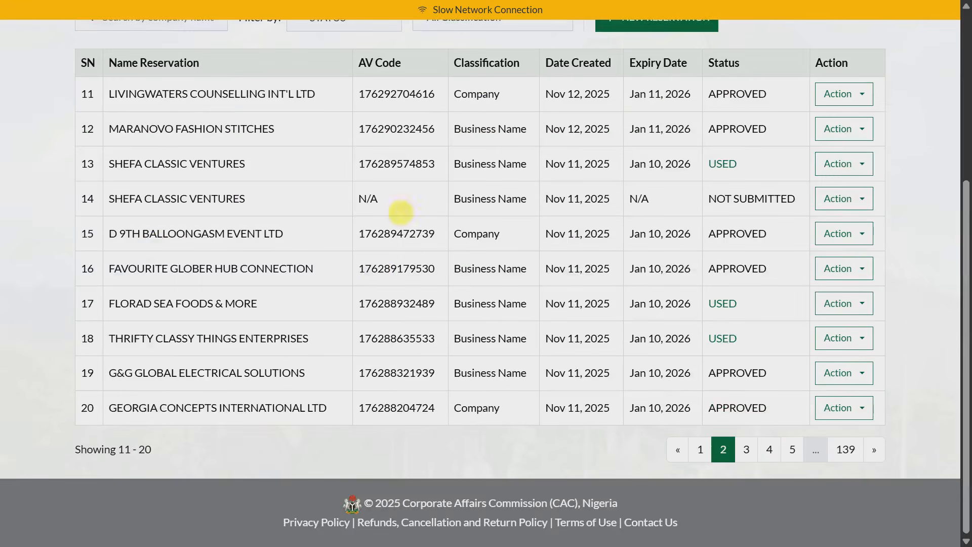
scroll(396, 202, up, 5)
scroll(395, 372, down, 5)
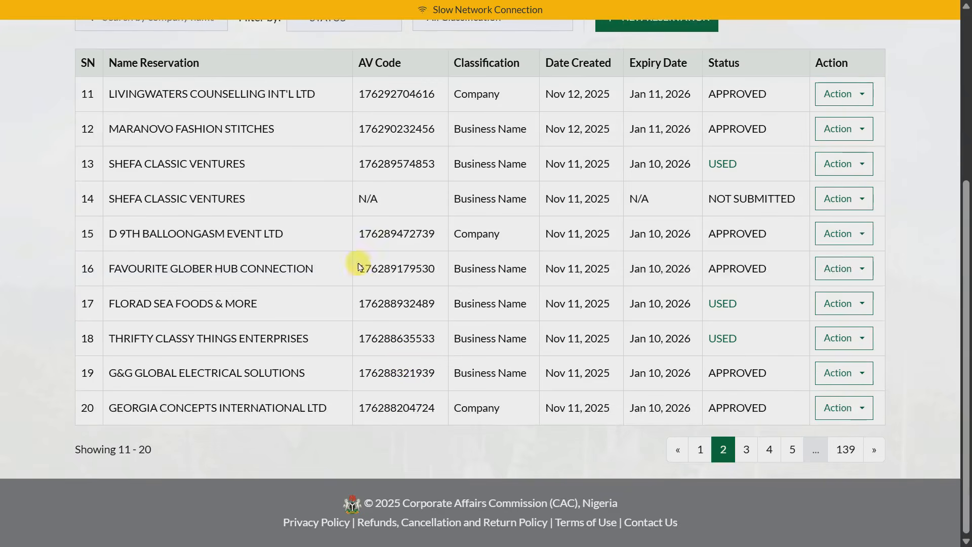
double_click(398, 268)
key(ctrl+c)
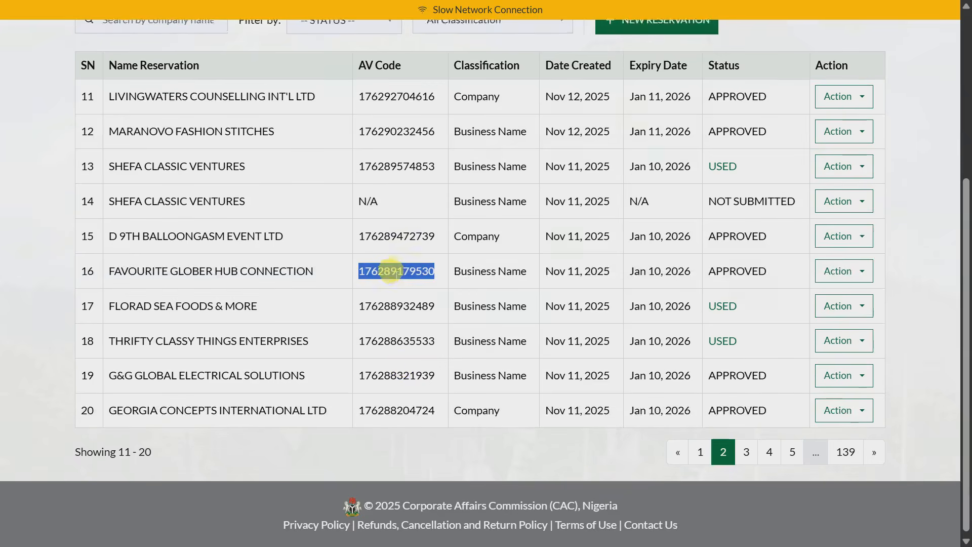
Open the post-incorporation business name processes in a new browser tab and go to its entity search
scroll(394, 270, up, 5)
click(568, 85)
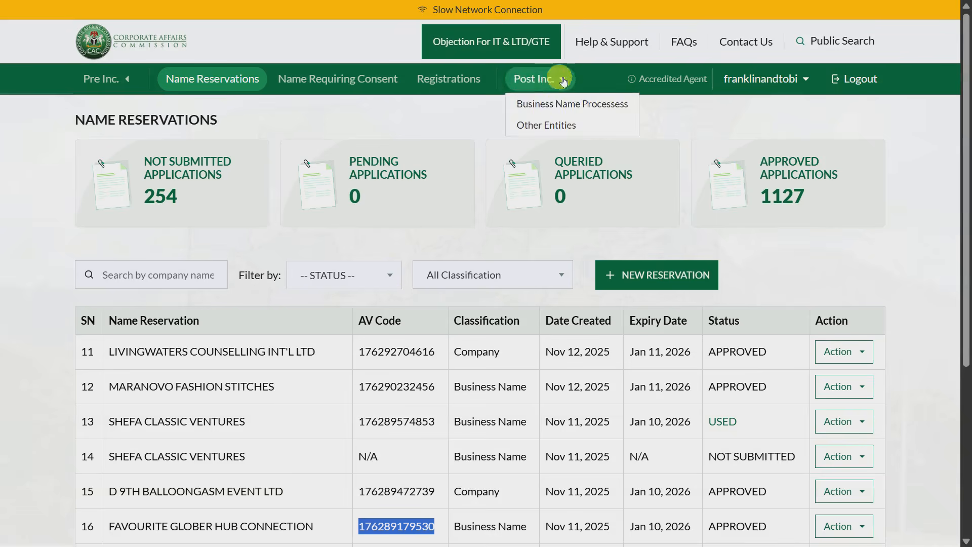
right_click(560, 110)
click(618, 128)
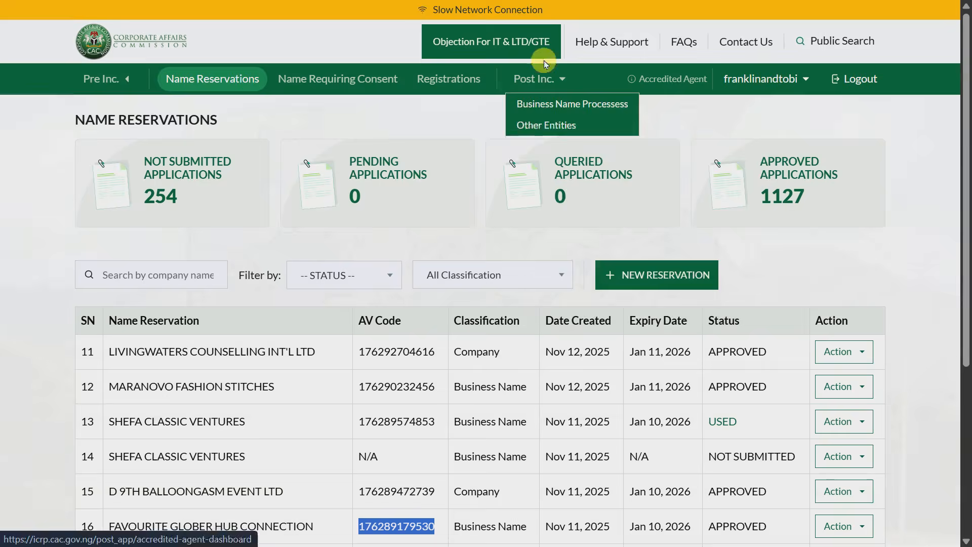
key(F11)
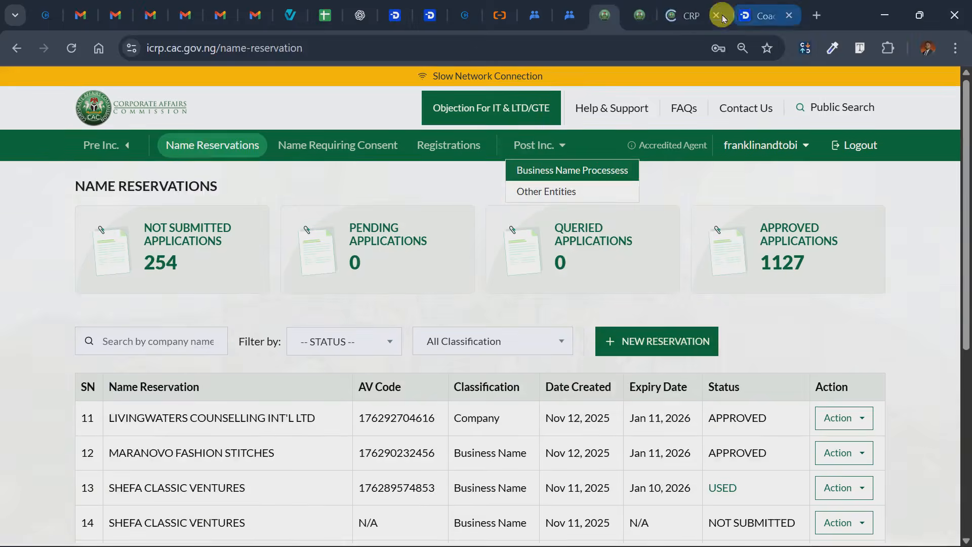
click(684, 18)
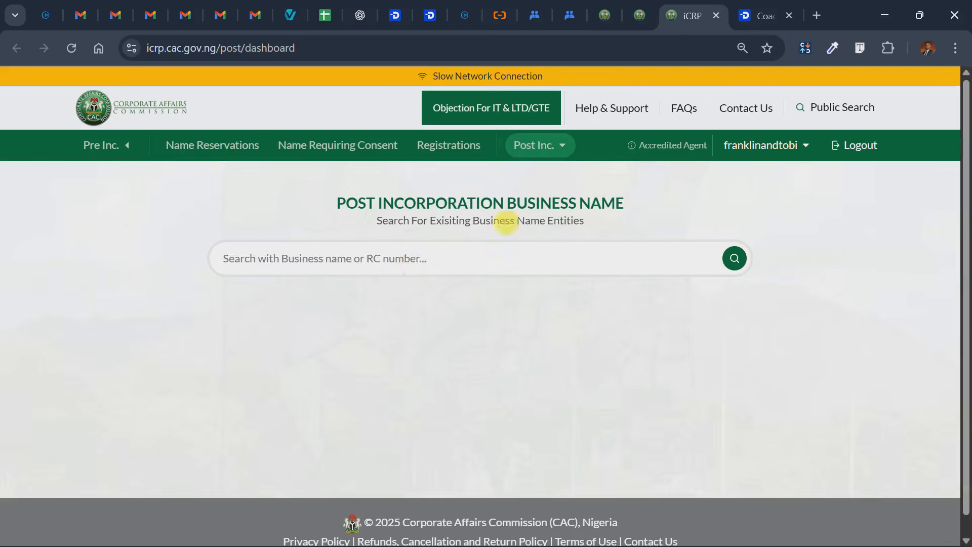
click(411, 260)
text(co)
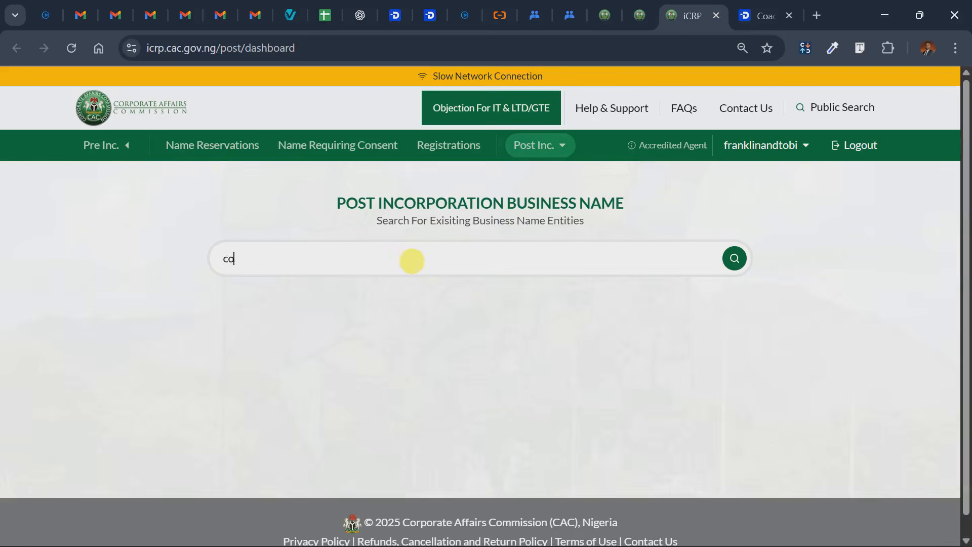
text(a)
key(BackSpace)
key(BackSpace)
key(BackSpace)
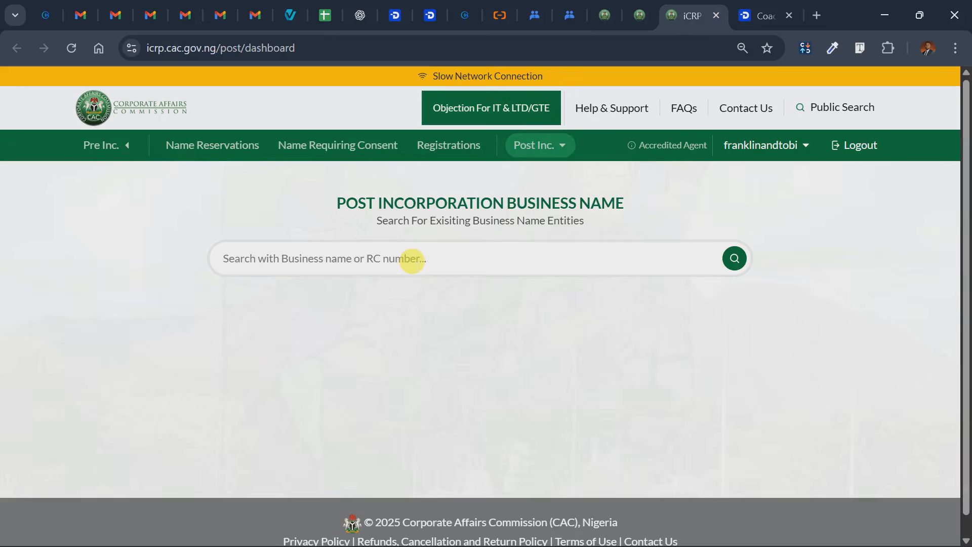
Search the existing business name entities for "coach franklin consults"
text(coach)
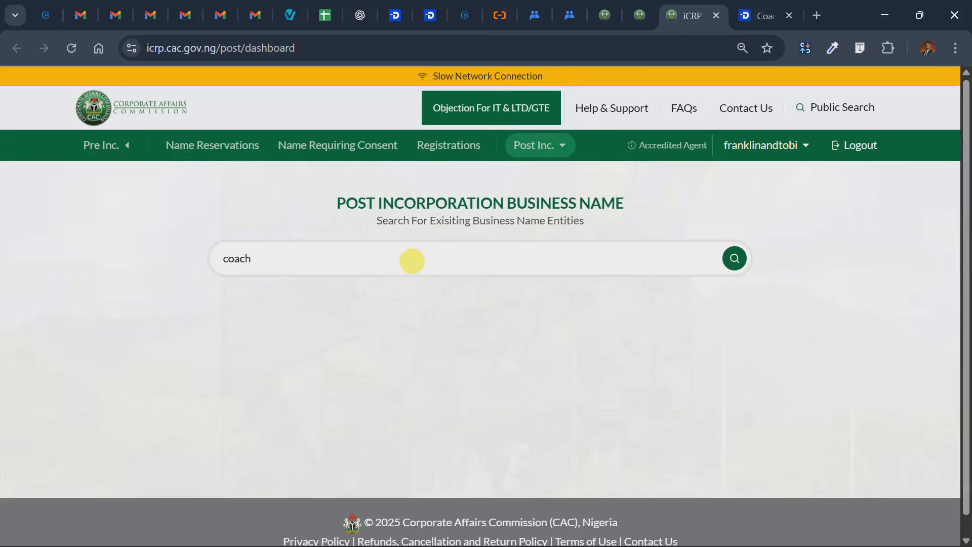
text( frankl)
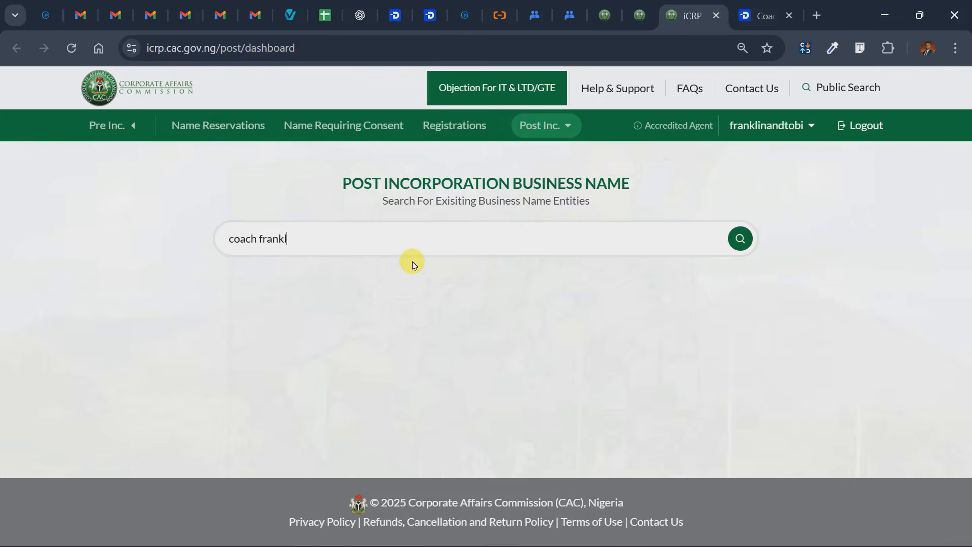
text(in consults)
key(Return)
scroll(414, 265, down, 4)
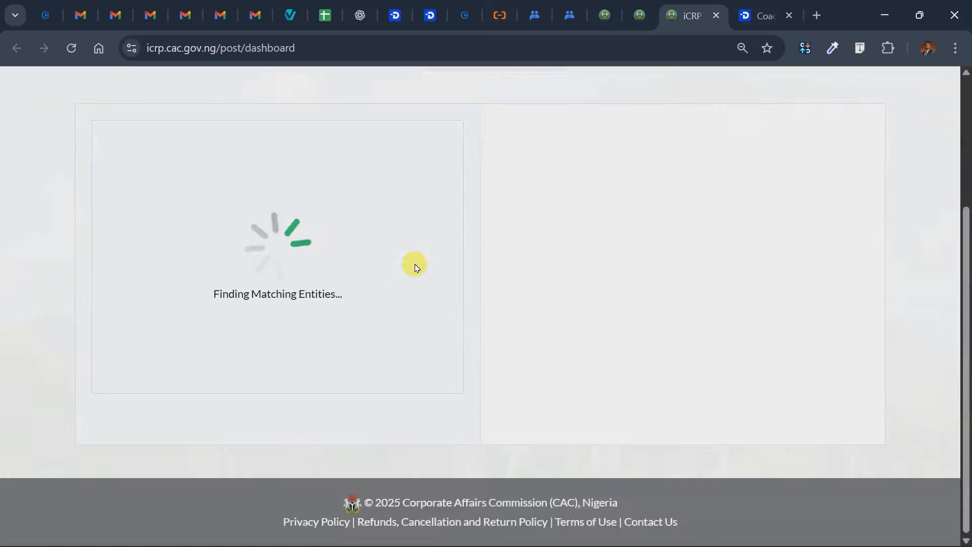
scroll(414, 266, up, 3)
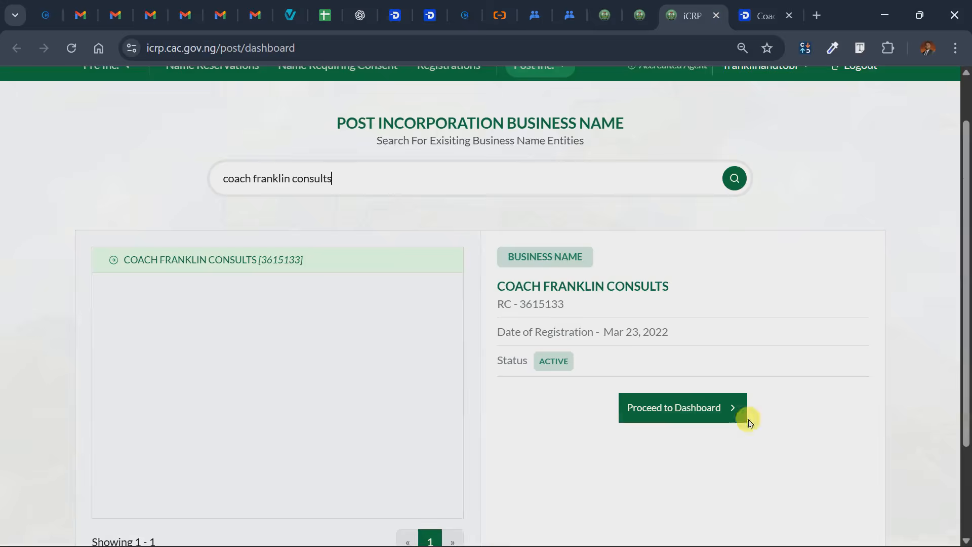
Open the dashboard of COACH FRANKLIN CONSULTS and start a request for change of name
click(684, 411)
scroll(552, 334, down, 3)
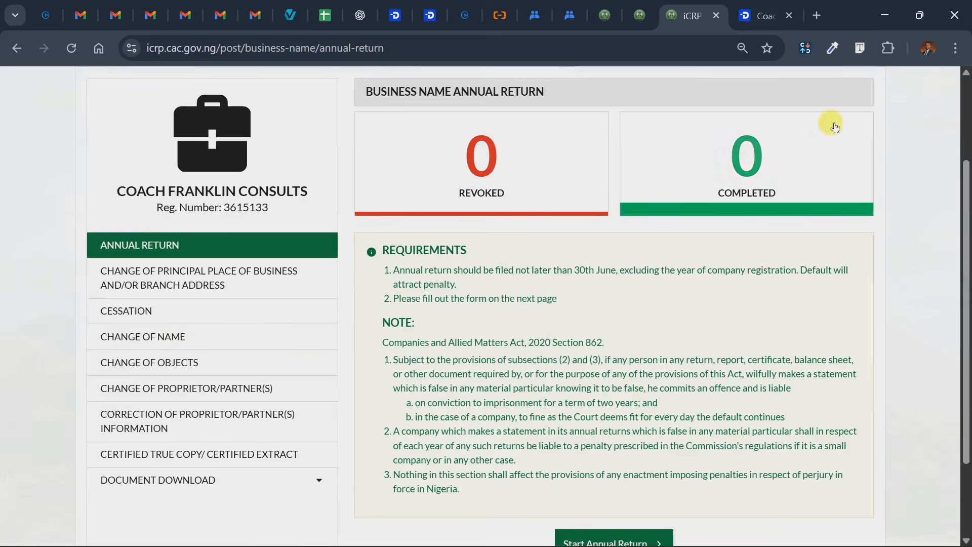
click(146, 344)
scroll(228, 329, down, 3)
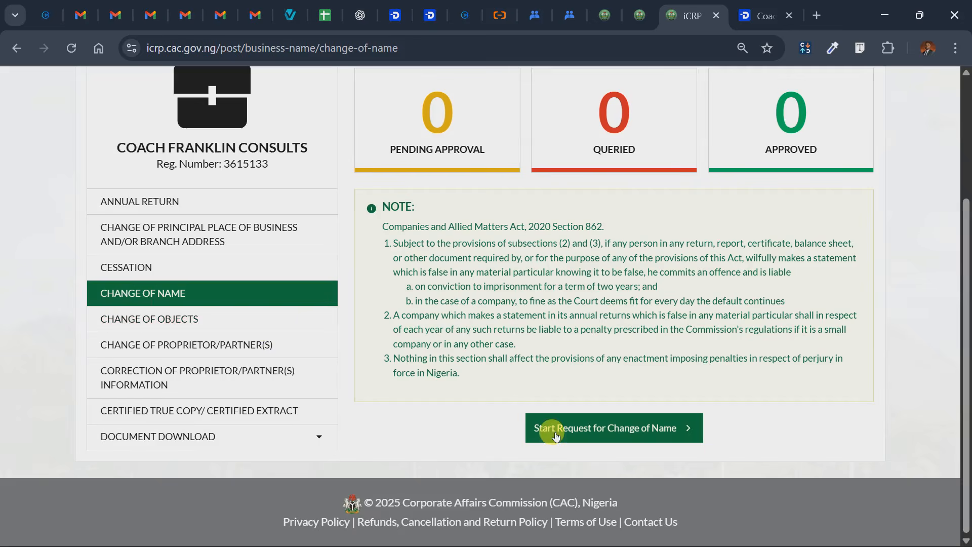
click(611, 438)
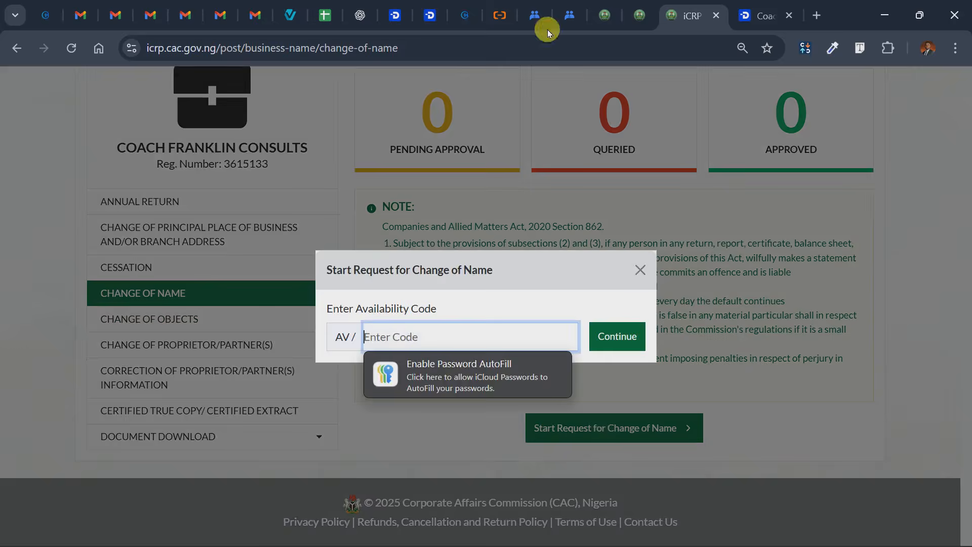
Enter the AV code copied from the name reservations list as the request's availability code and continue to the filing form
click(608, 15)
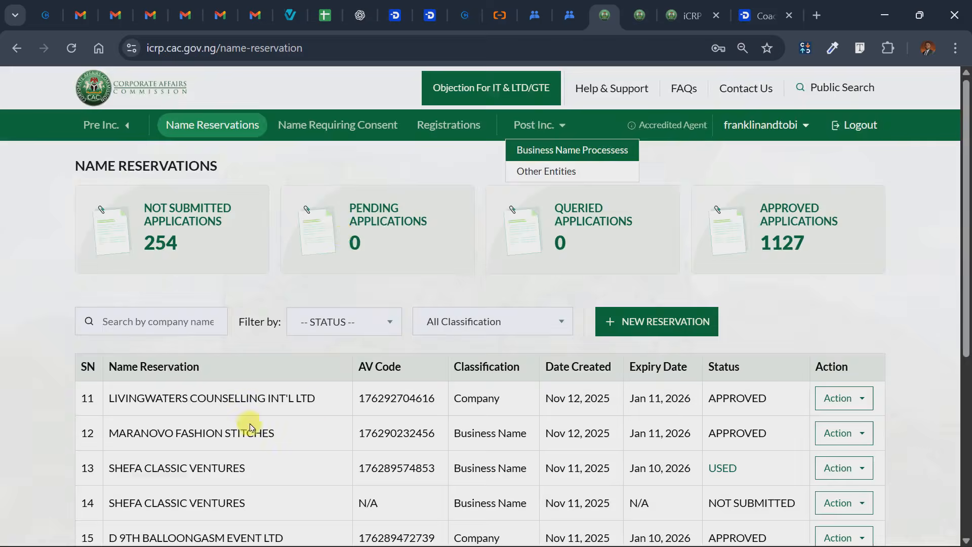
scroll(249, 427, down, 5)
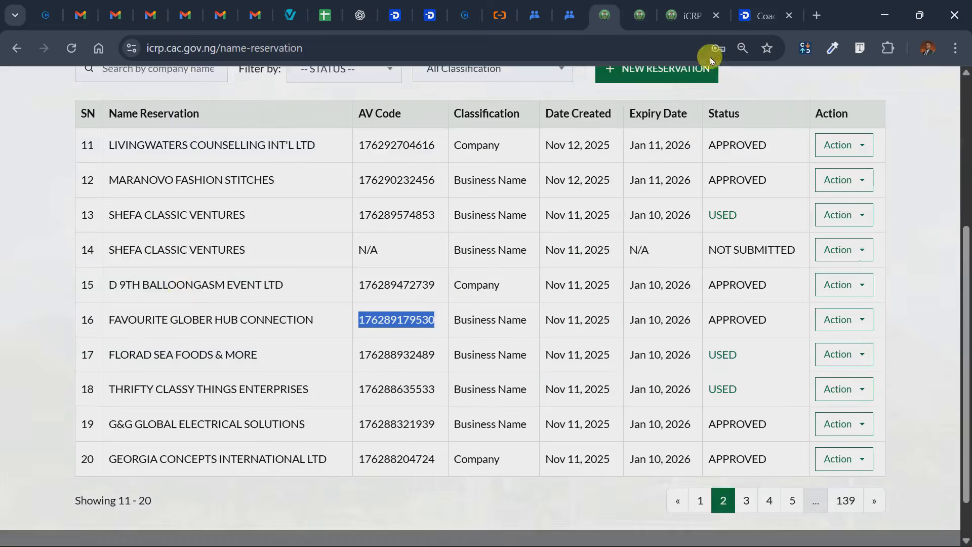
click(683, 15)
click(432, 326)
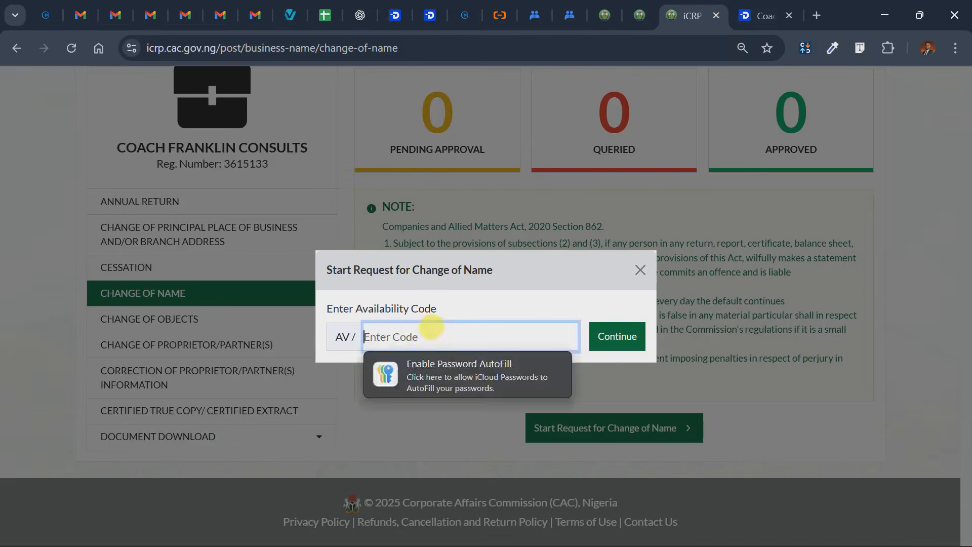
key(ctrl+v)
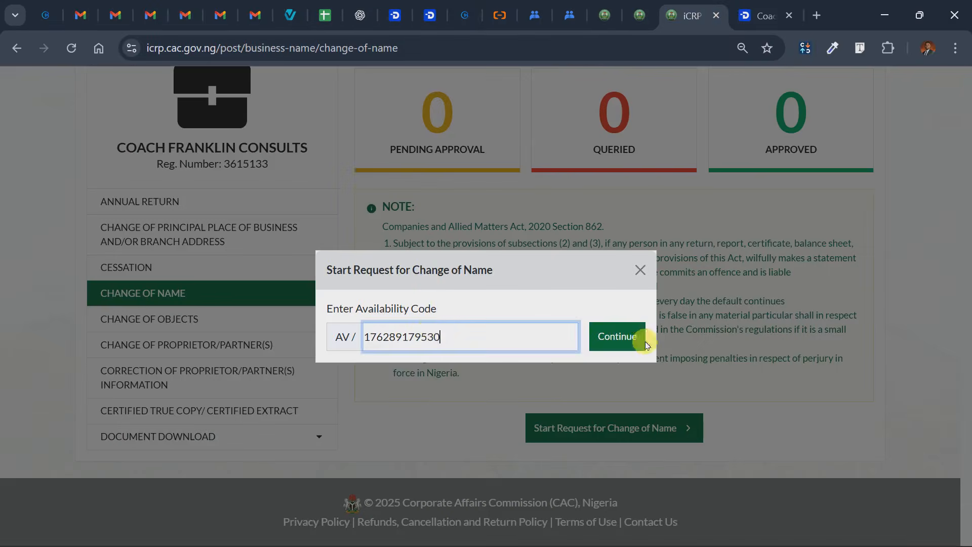
click(617, 346)
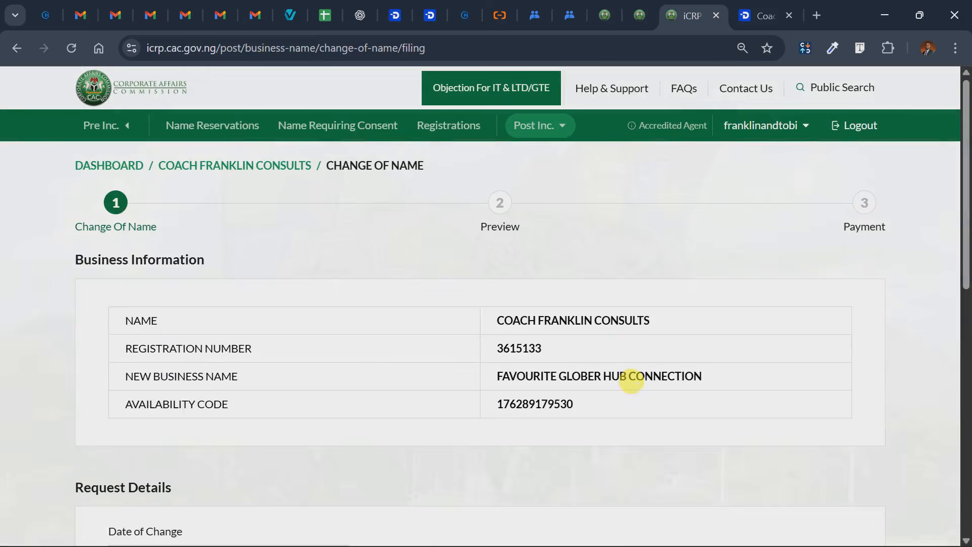
Compare the new business name and availability code in the filing form with the entry in the name reservations list
click(605, 15)
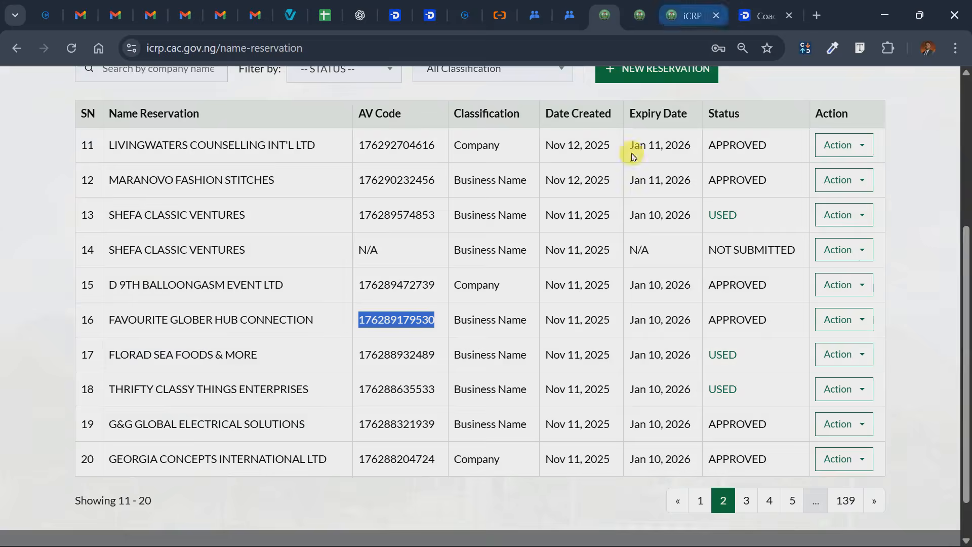
scroll(304, 415, down, 2)
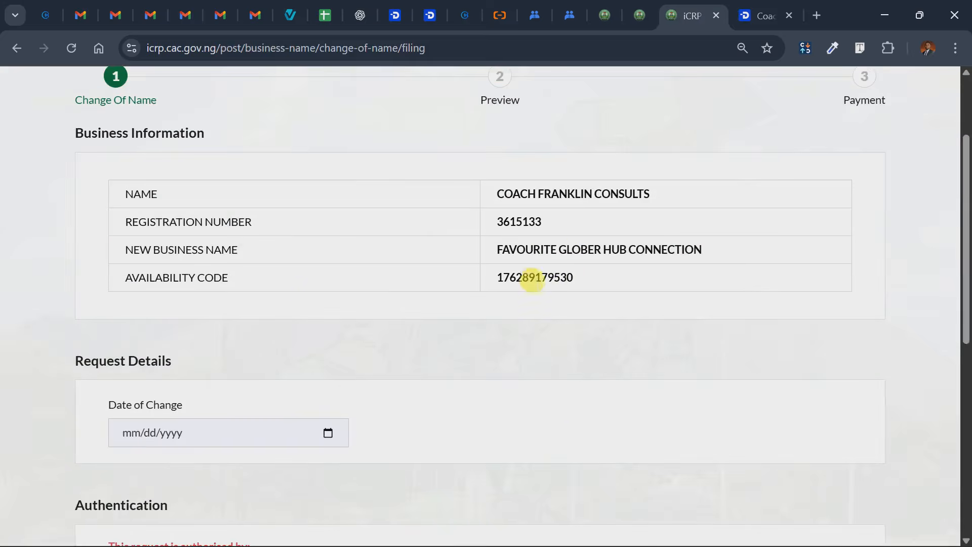
click(615, 15)
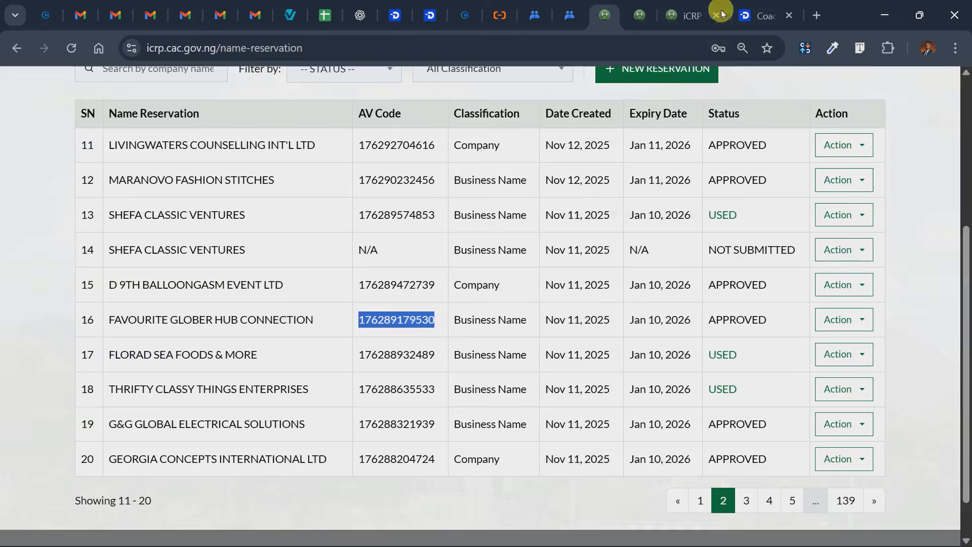
click(678, 15)
scroll(273, 314, down, 4)
scroll(245, 301, up, 4)
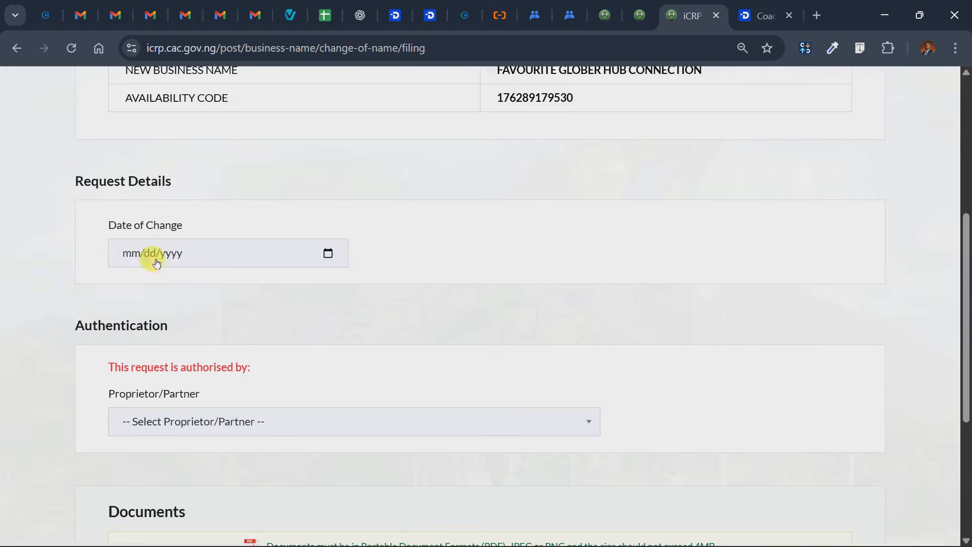
Set the date of change to 11/12/2025 and select the listed proprietor as the person authorising the request
click(161, 257)
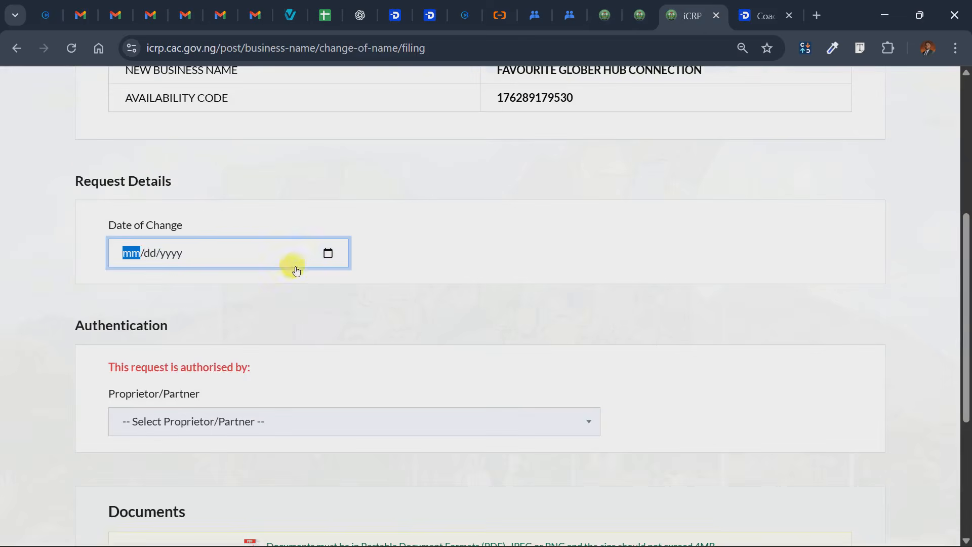
click(166, 253)
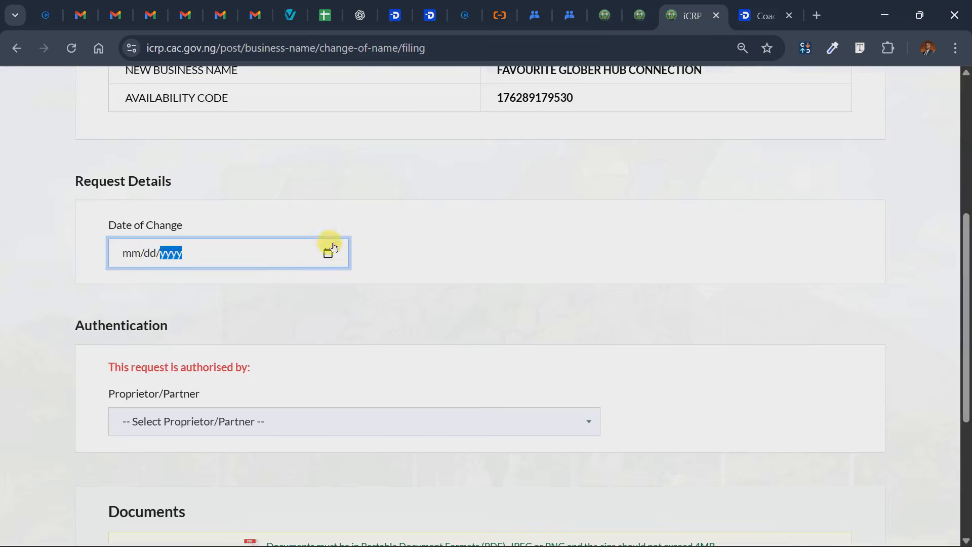
click(329, 253)
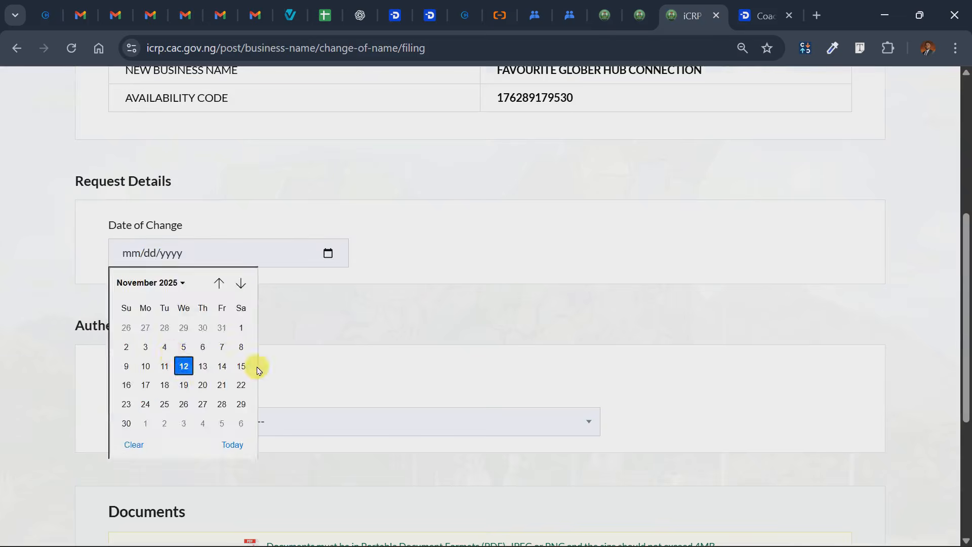
click(183, 366)
click(172, 422)
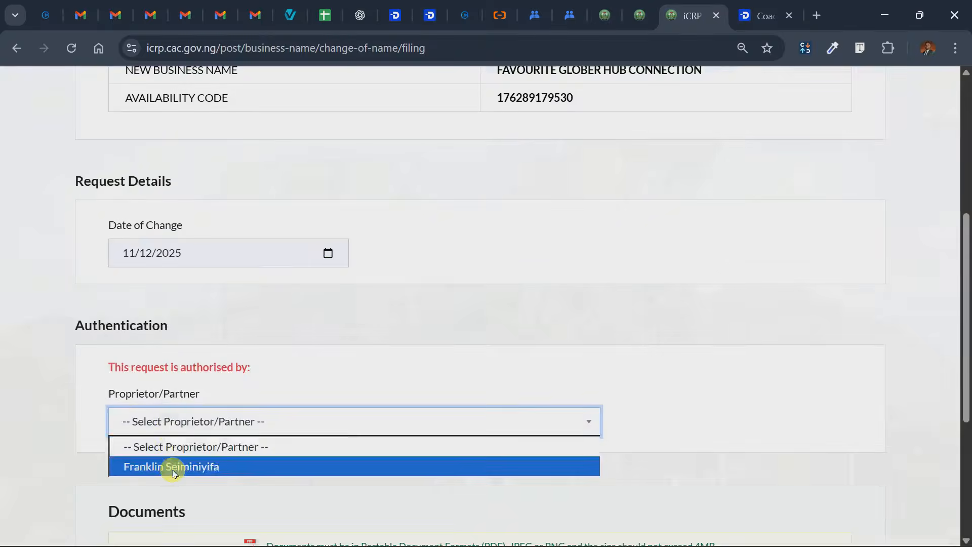
click(173, 466)
Preview the change-of-name request without a supporting document, then save it and continue to the payment stage
scroll(314, 430, down, 5)
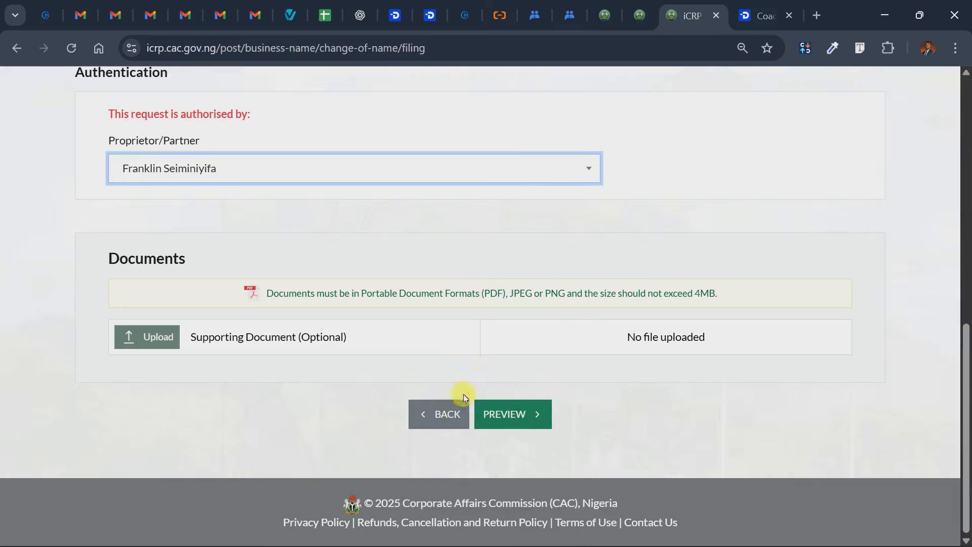
click(509, 420)
scroll(445, 400, down, 12)
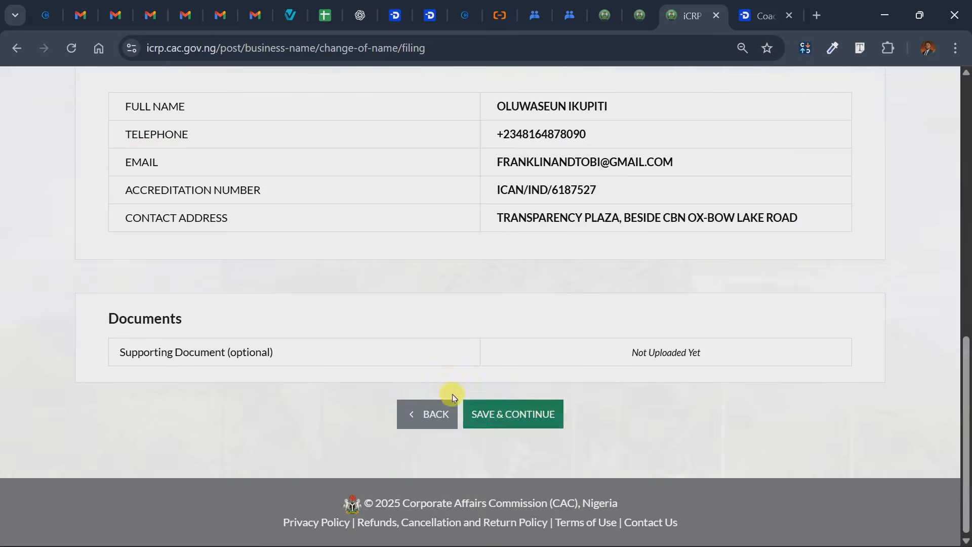
click(509, 419)
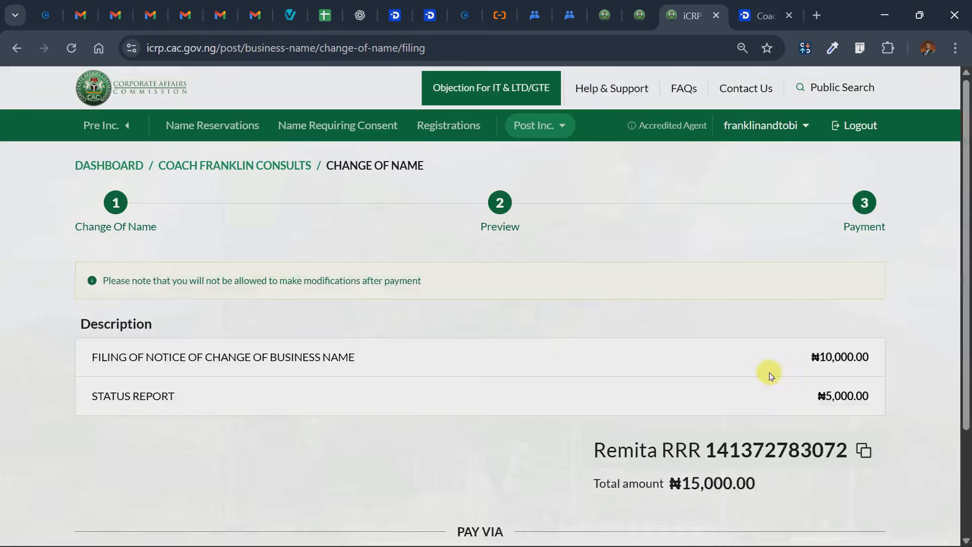
Review the filing fees and Remita payment option, and return to the business's Change of Name page without paying
scroll(719, 389, down, 3)
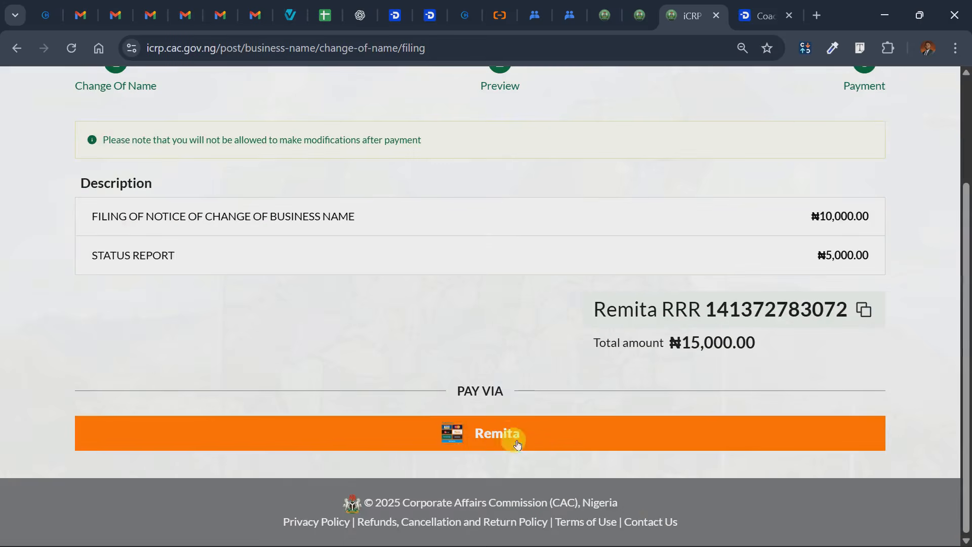
scroll(535, 445, up, 3)
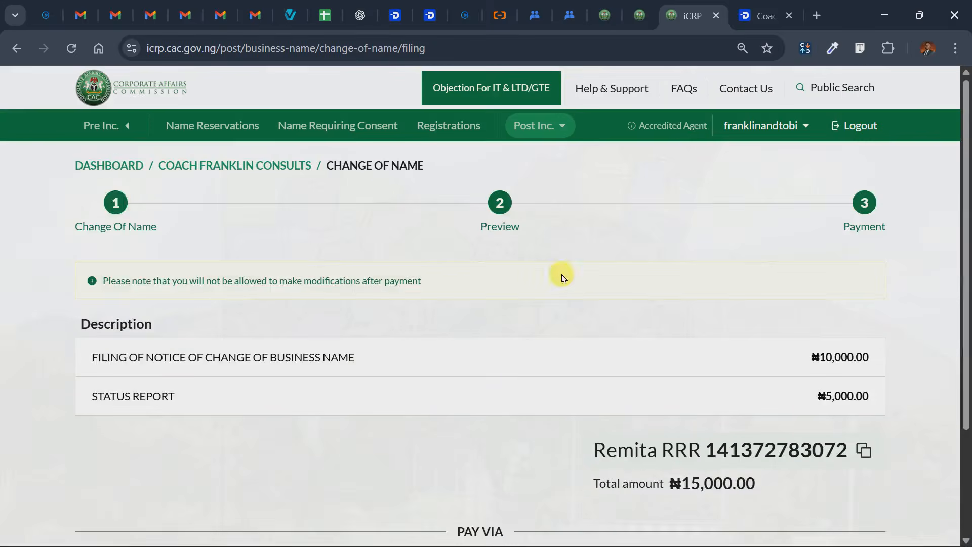
click(15, 48)
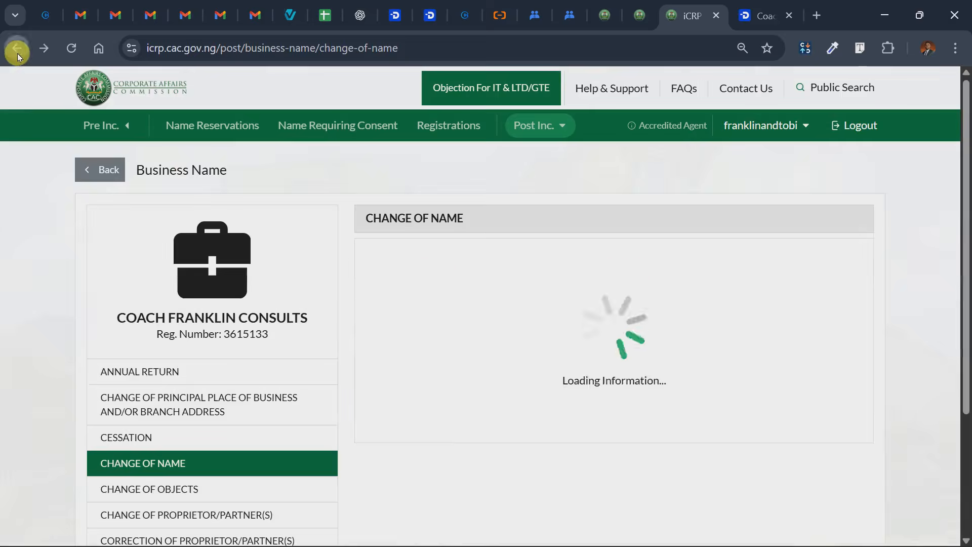
Copy the availability code of the approved G&G GLOBAL ELECTRICAL SOLUTIONS entry from the name reservations list
click(603, 15)
scroll(257, 326, down, 2)
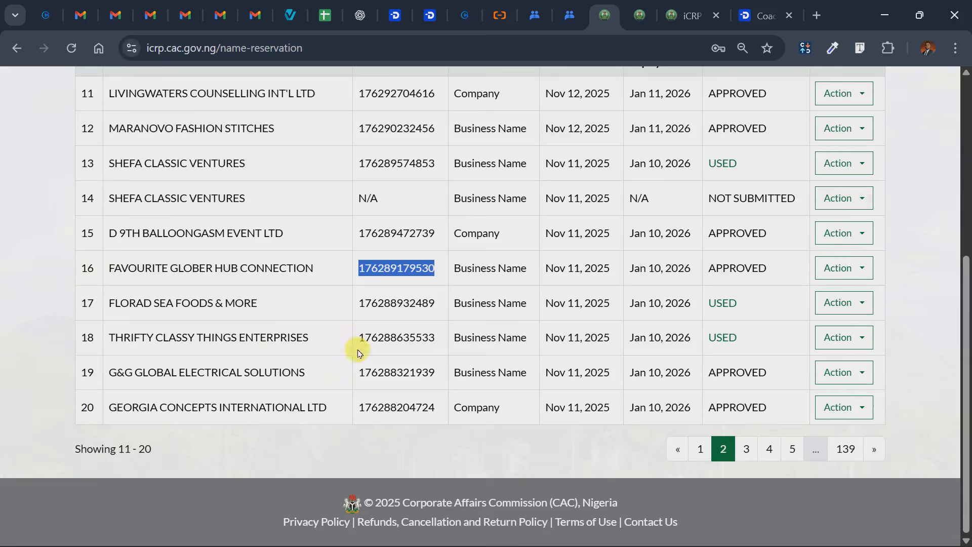
double_click(404, 373)
key(ctrl+c)
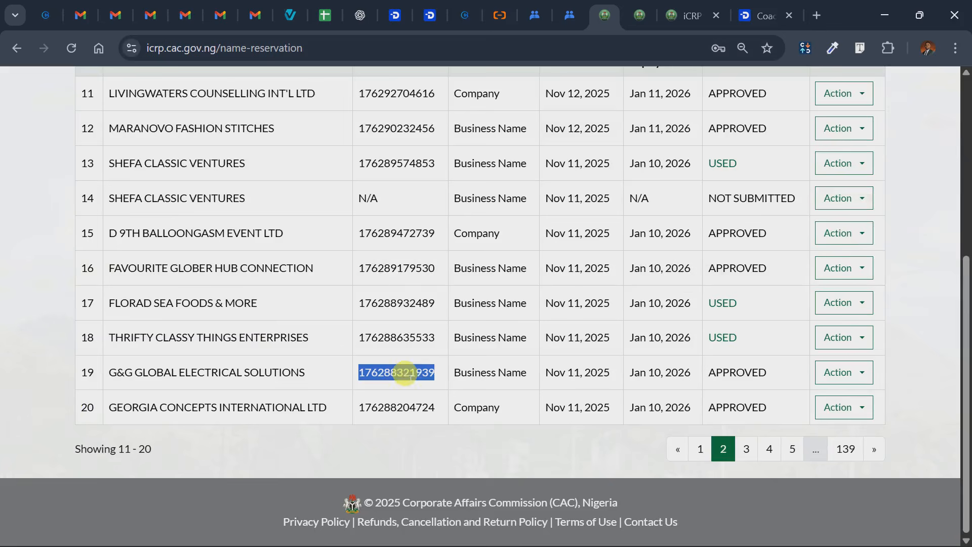
Delete the unfinished change-of-name process from the business's Change of Name page
click(691, 8)
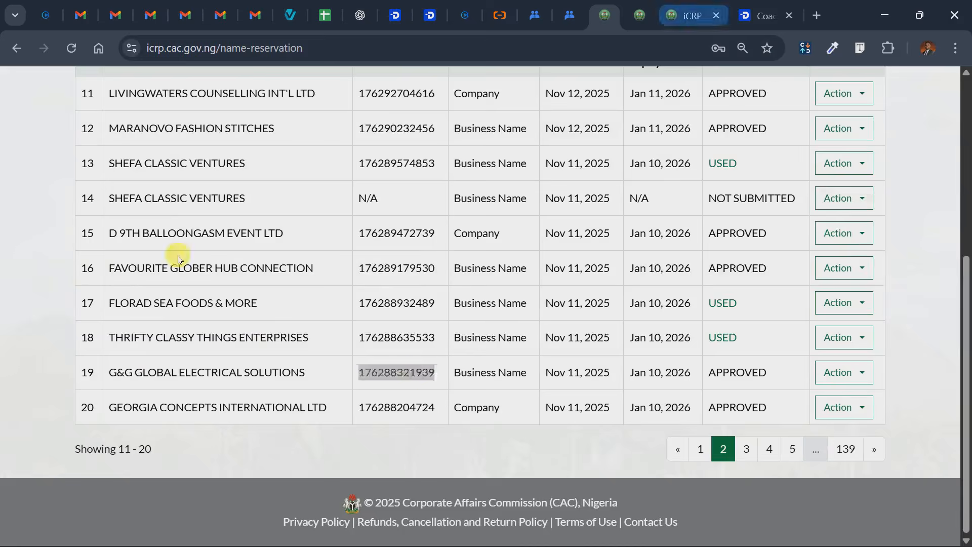
scroll(151, 414, down, 4)
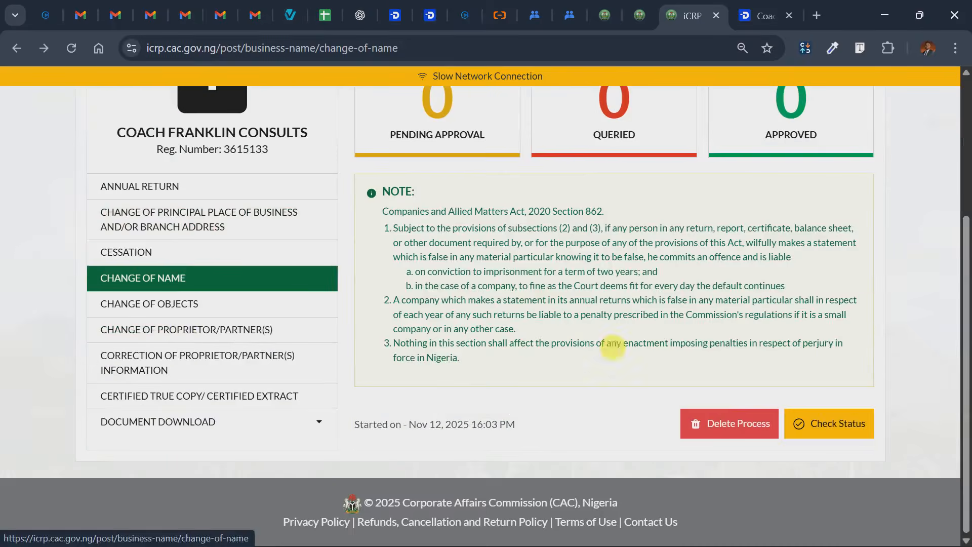
click(708, 415)
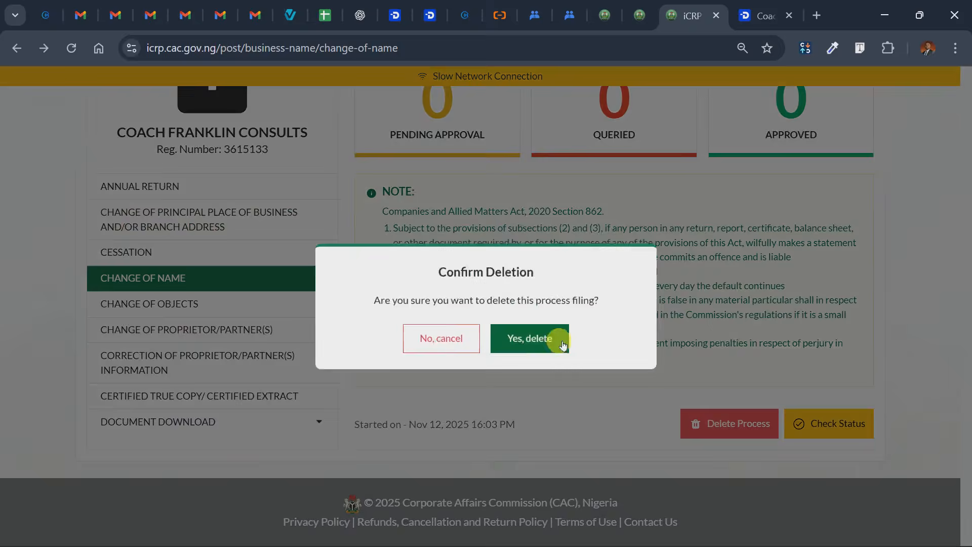
click(520, 336)
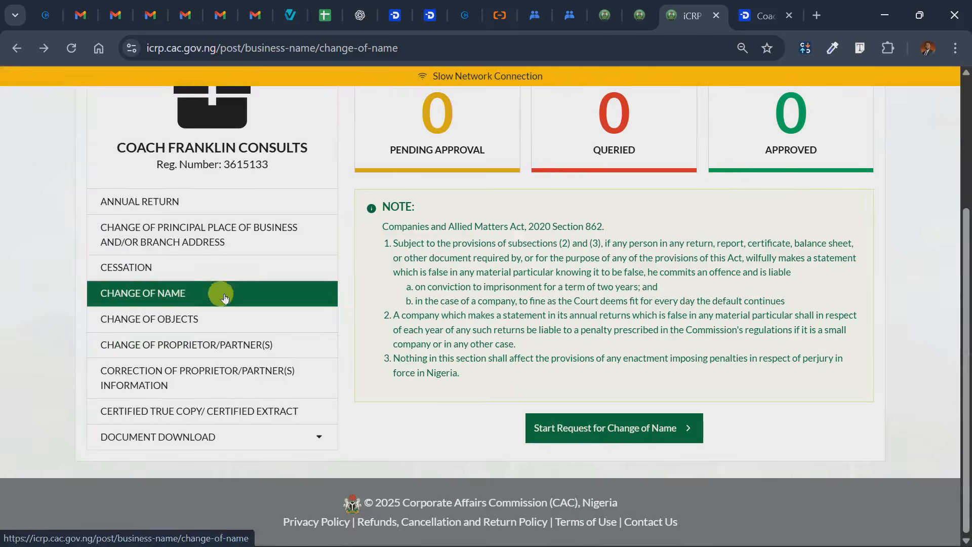
Start a new change-of-name request using the copied availability code of G&G GLOBAL ELECTRICAL SOLUTIONS
click(571, 421)
click(469, 337)
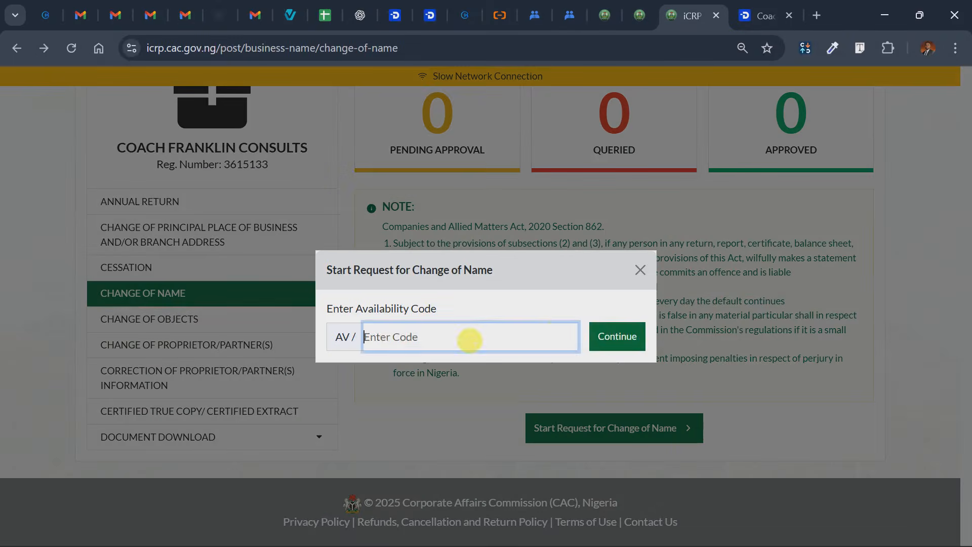
key(ctrl+v)
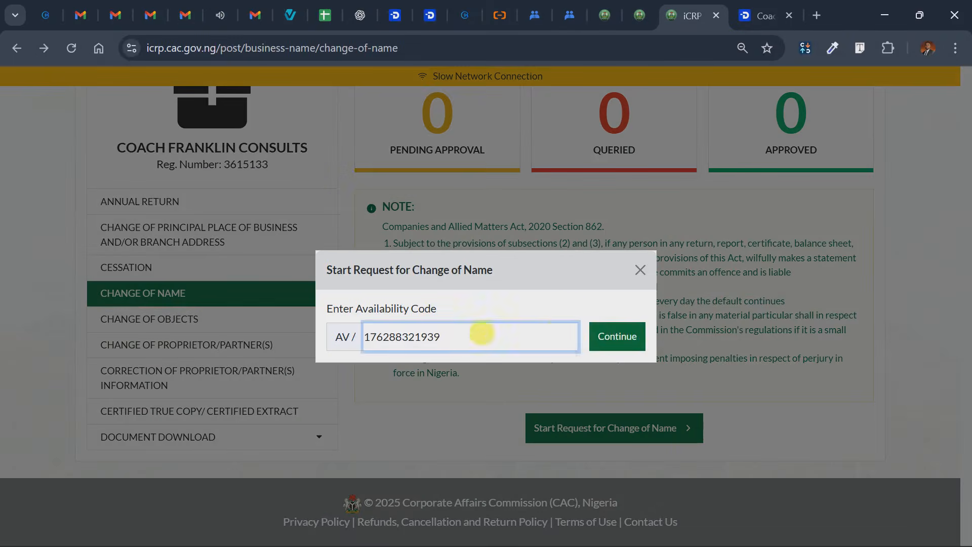
click(606, 338)
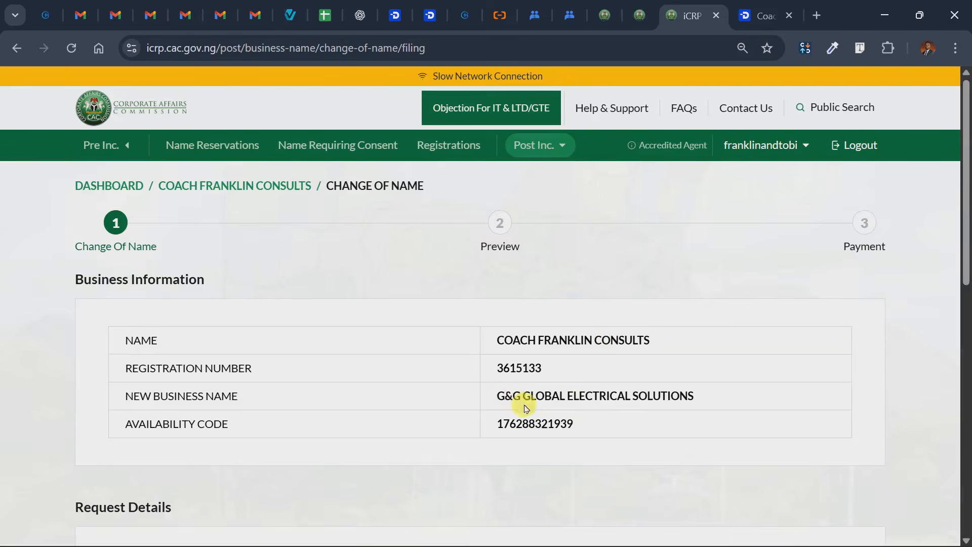
Review the business information, date of change and authorisation sections of the new change-of-name filing form
scroll(649, 400, down, 1)
scroll(649, 400, down, 5)
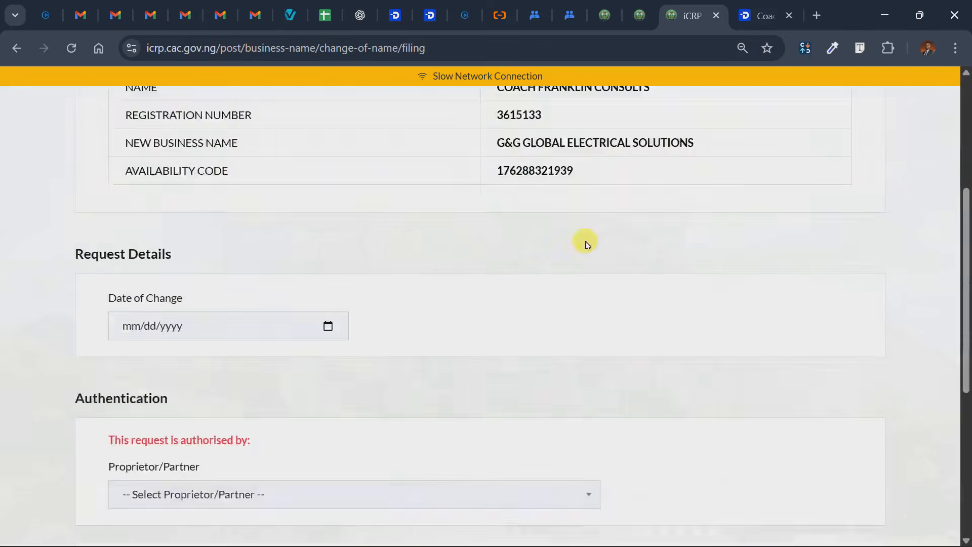
scroll(584, 243, up, 3)
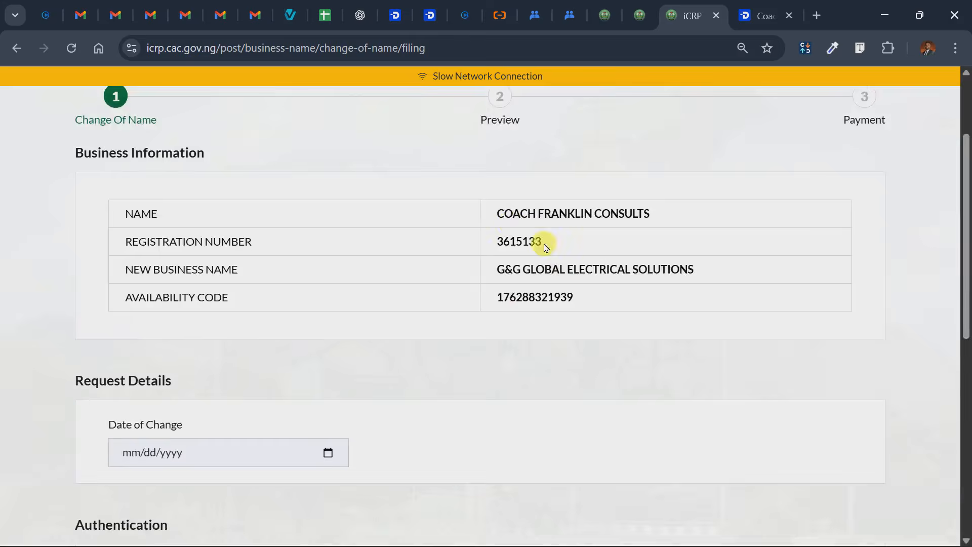
scroll(538, 243, down, 8)
scroll(490, 232, up, 3)
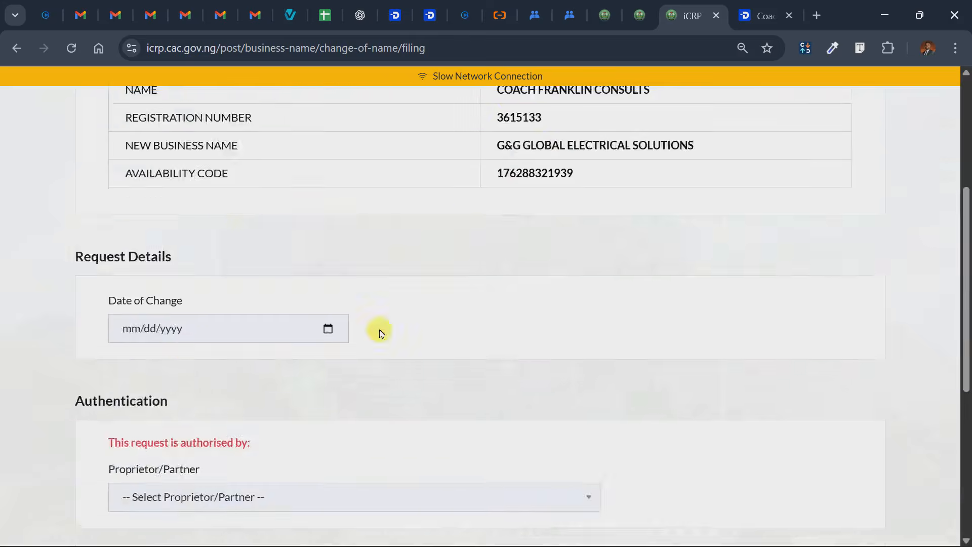
scroll(382, 314, up, 5)
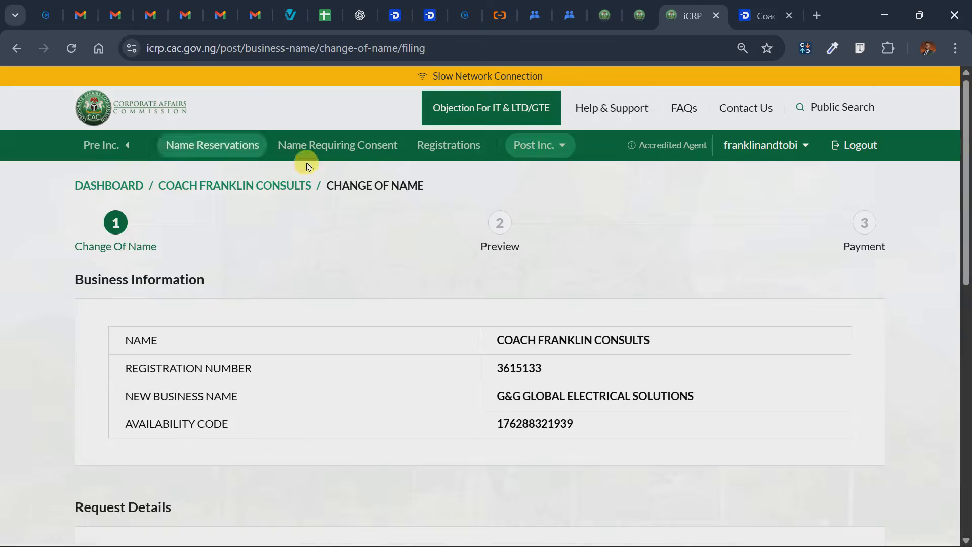
Open the post-incorporation services for other entities and search the companies for "Ltd"
click(569, 151)
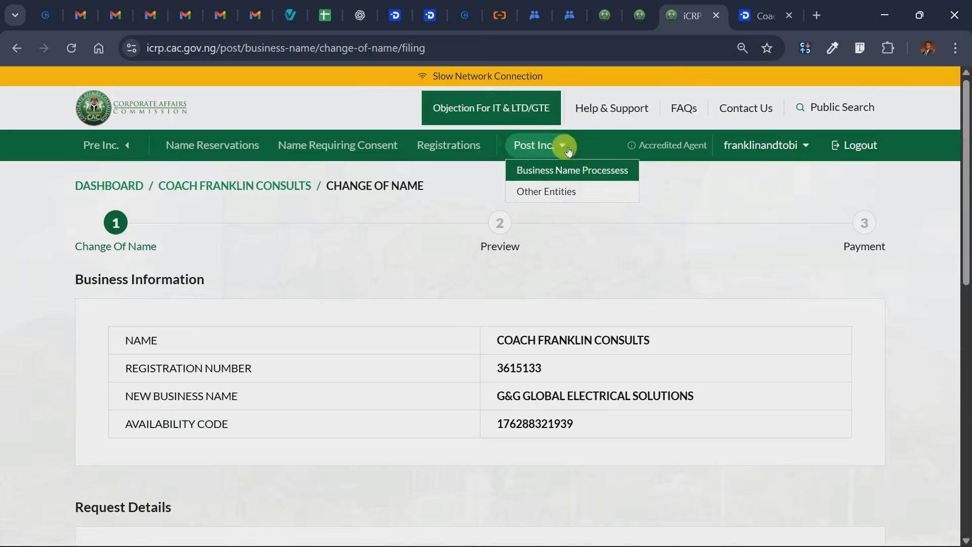
click(572, 195)
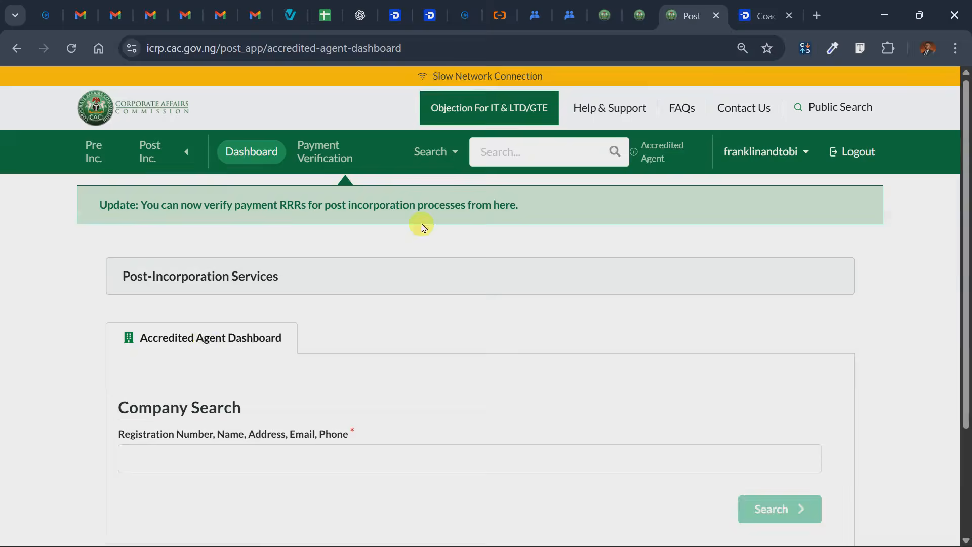
click(248, 460)
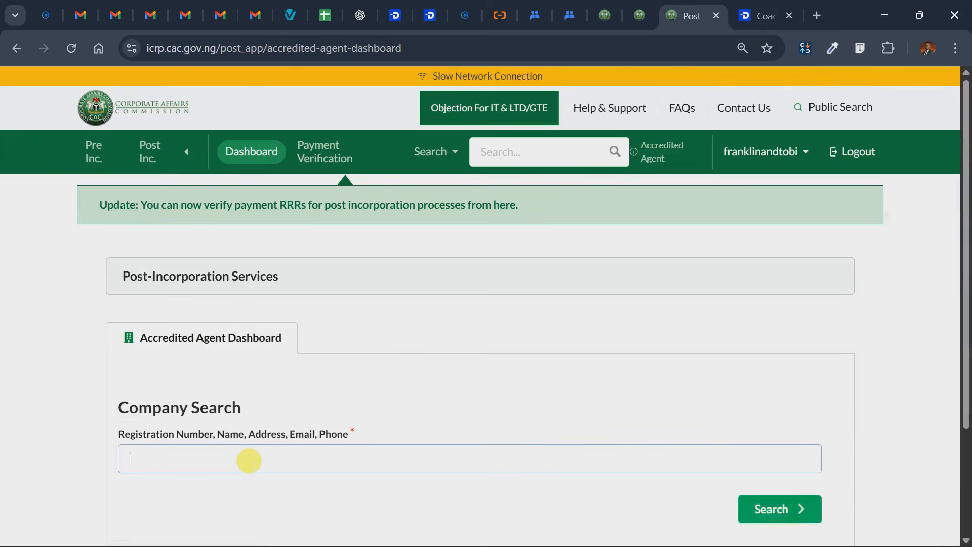
text(Ltd)
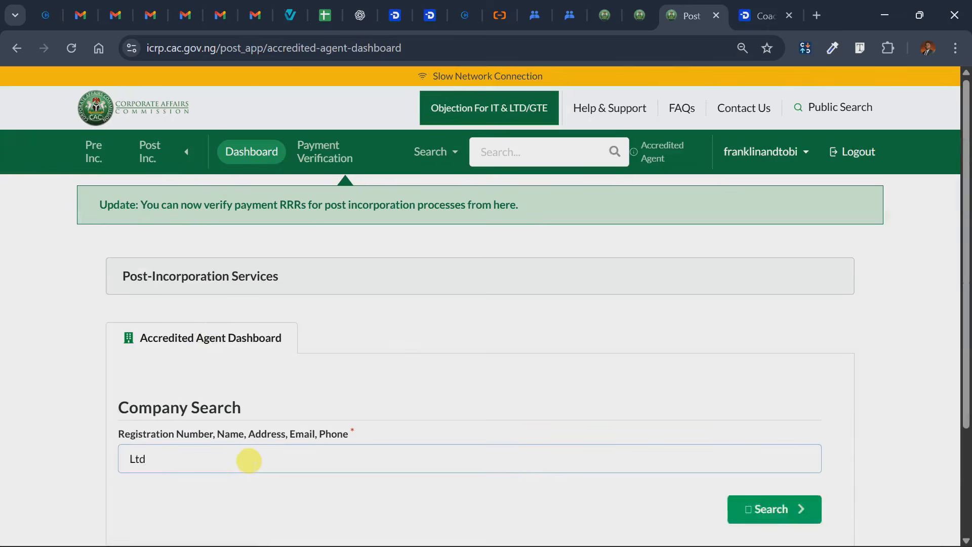
key(Return)
Open the post-incorporation dashboard of QUEENEDVIC PHARMACY & HOSPITAL EQUIPMENTS NIG LTD from the search results
scroll(251, 463, down, 2)
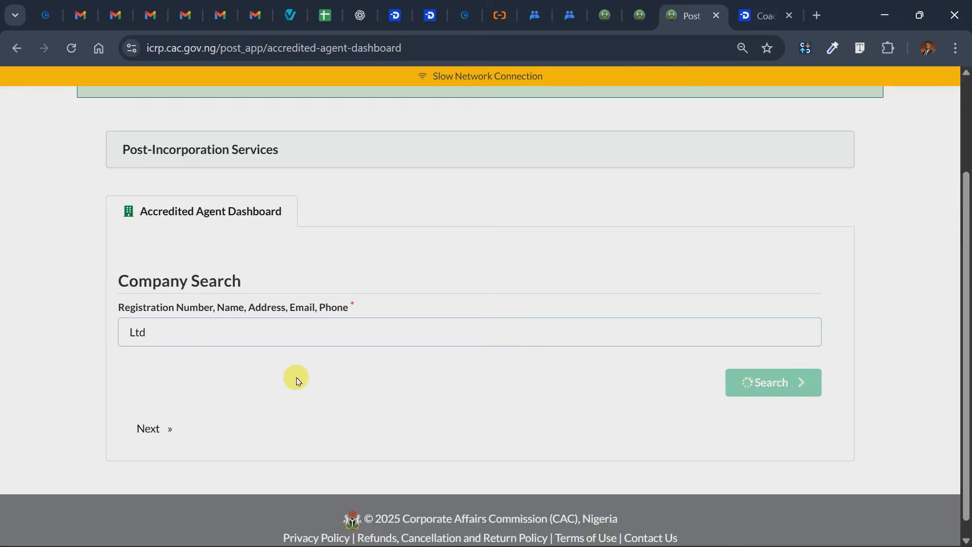
scroll(646, 275, down, 5)
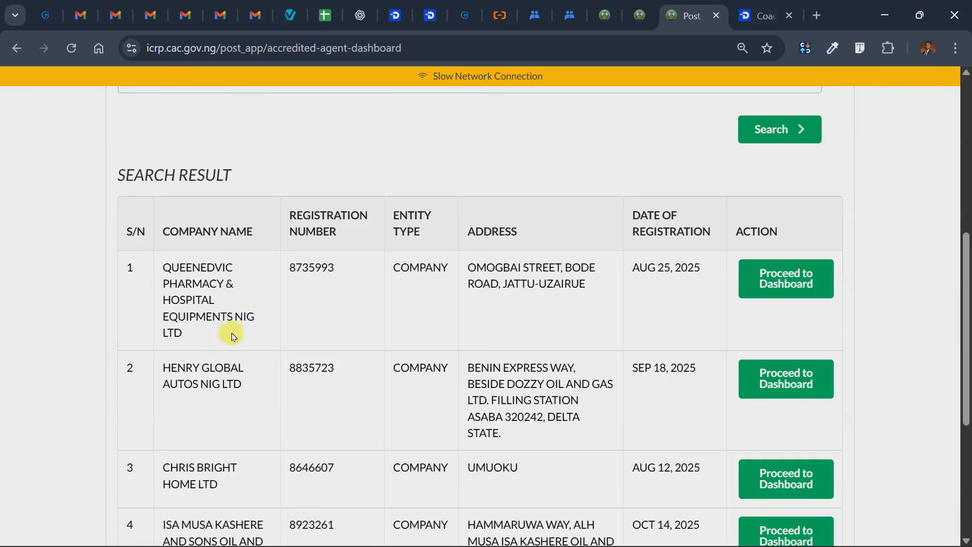
click(782, 280)
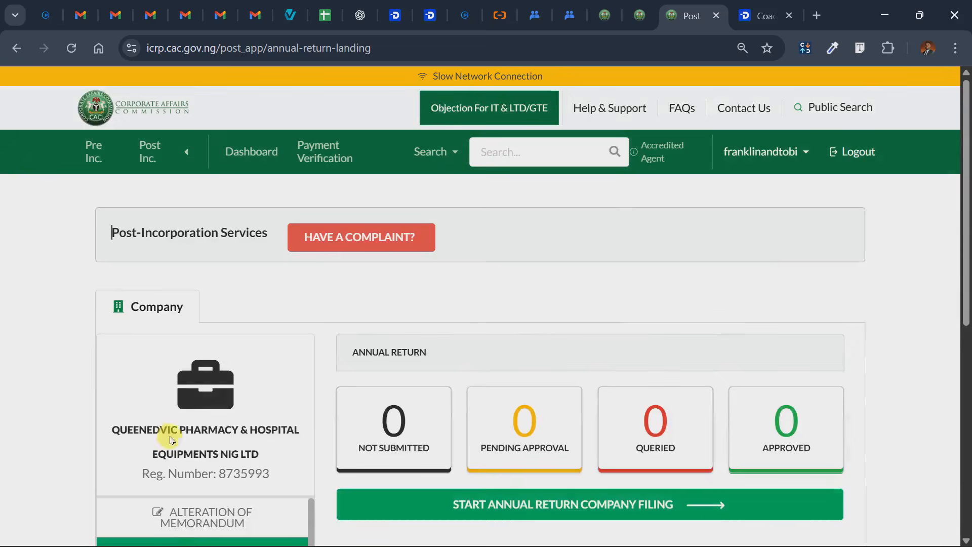
Return to the name reservations list and examine its entries and their availability codes
click(605, 16)
scroll(373, 486, up, 5)
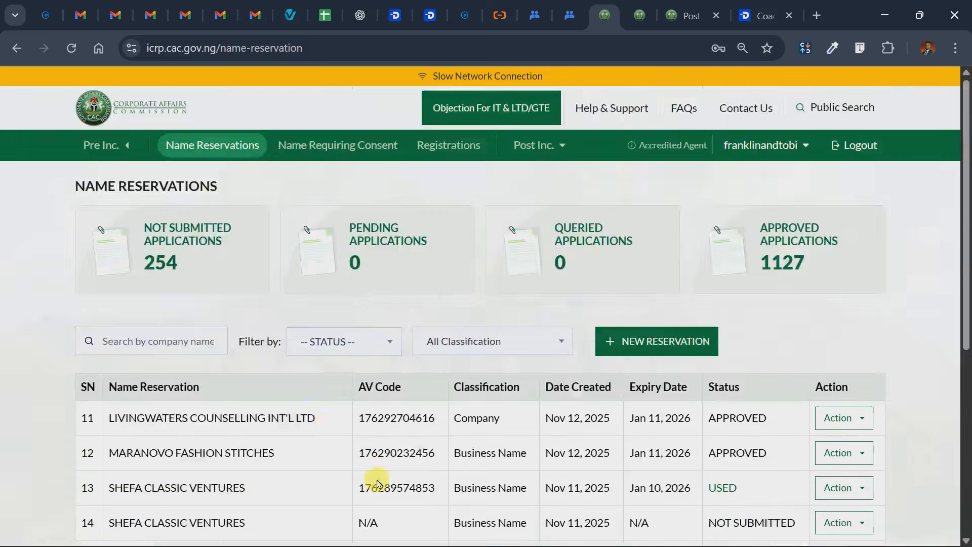
scroll(325, 423, down, 4)
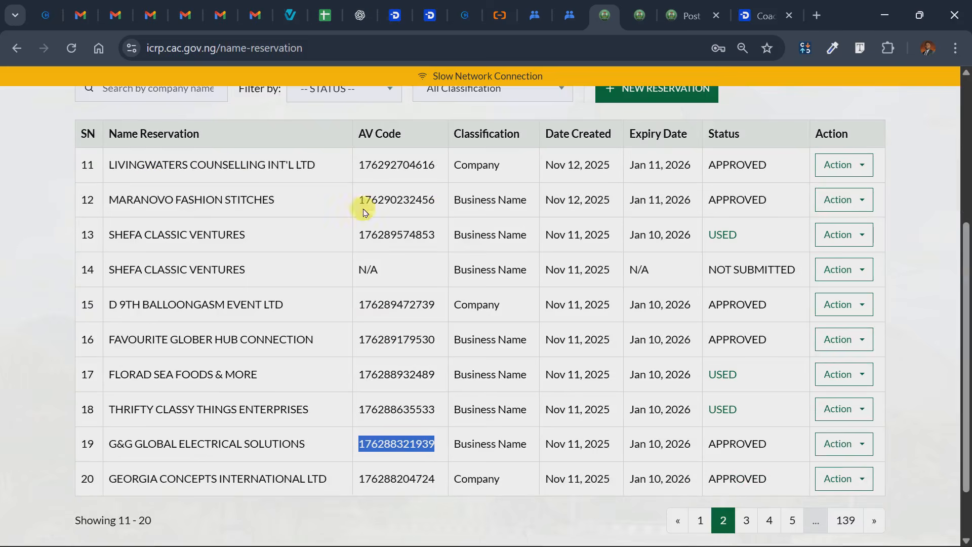
scroll(405, 243, up, 3)
scroll(372, 267, up, 3)
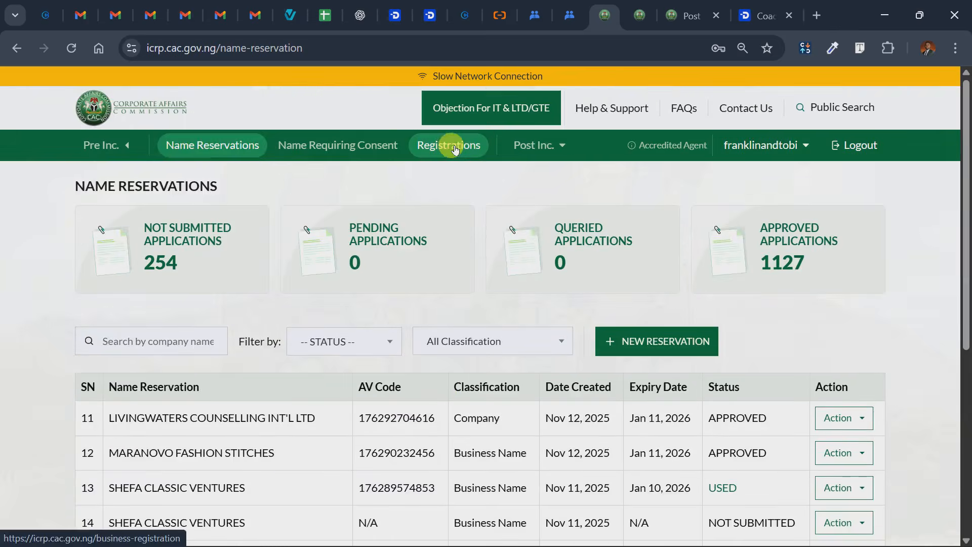
Open the new business registration prompt for an availability code on the Registrations page, and dismiss it without entering one
click(454, 150)
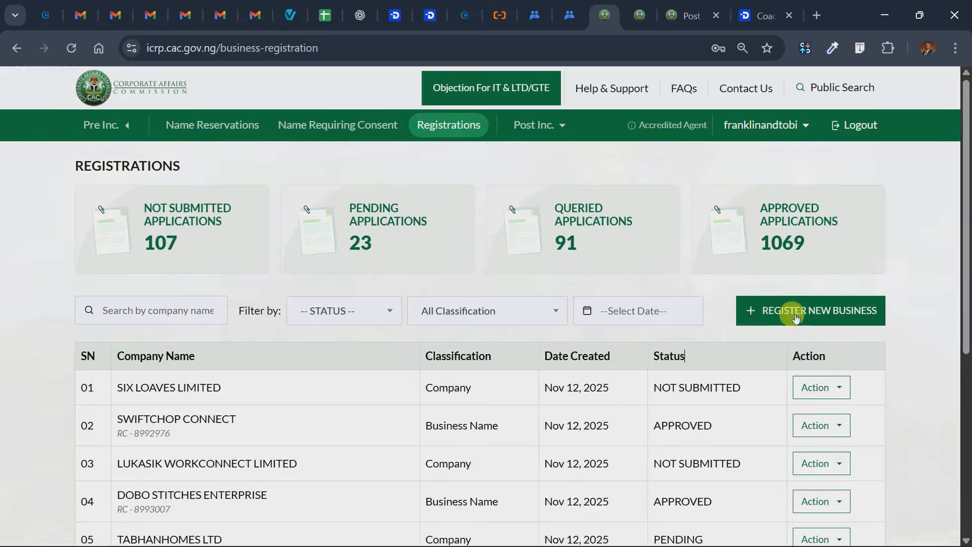
click(796, 317)
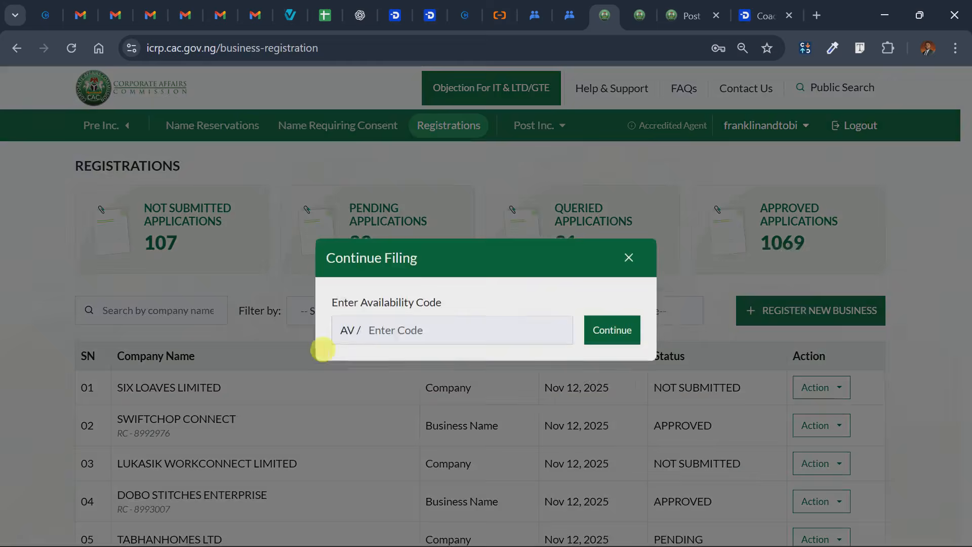
click(465, 131)
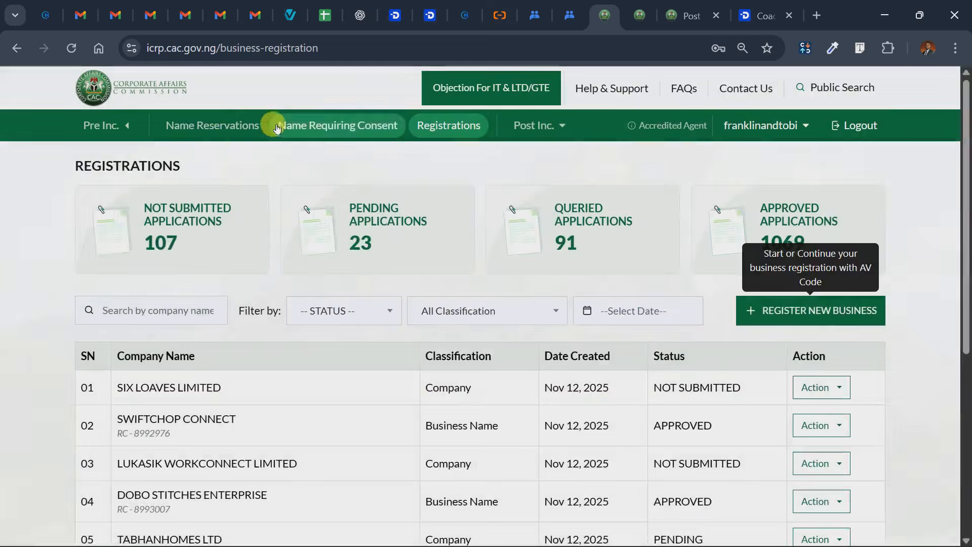
Start a new name reservation with classification Company and type Private Company Limited By Shares, continuing to the company information
click(210, 125)
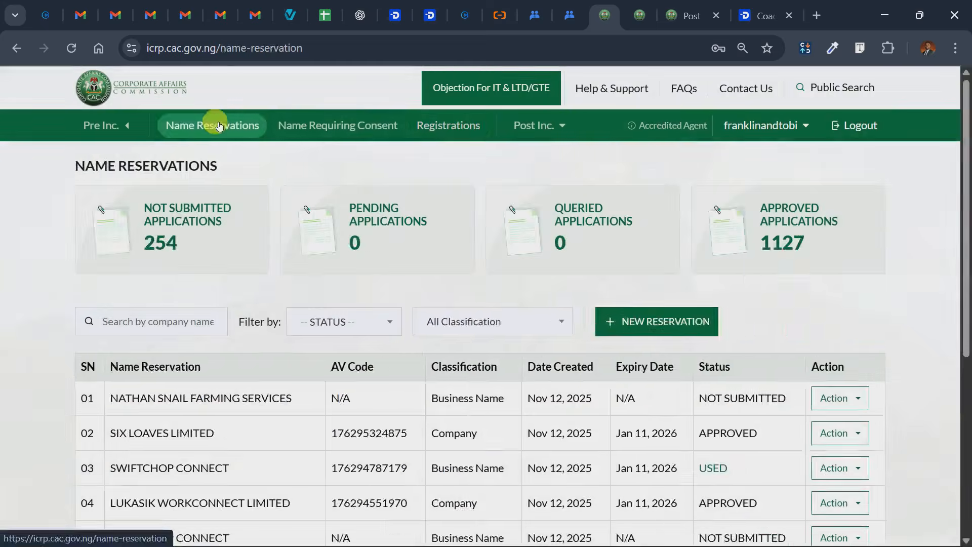
click(671, 319)
click(128, 412)
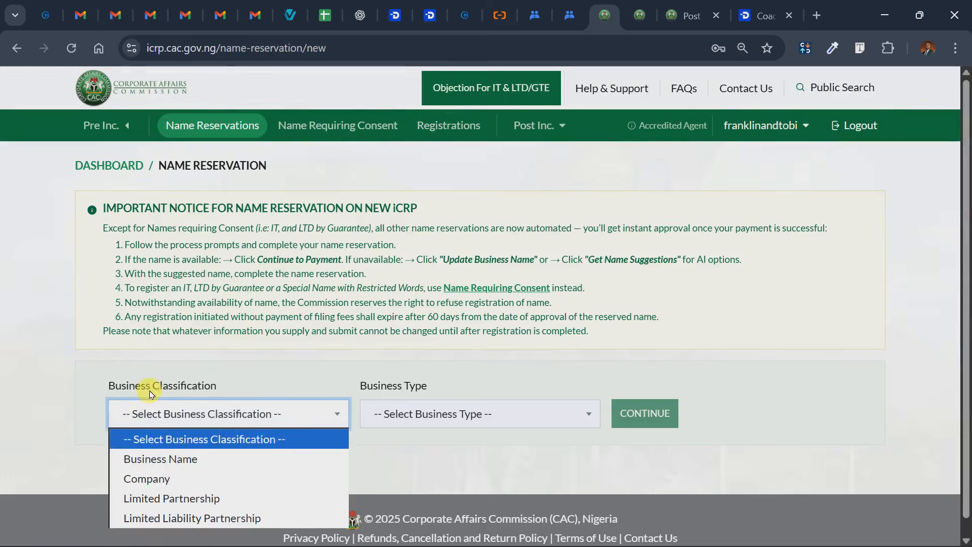
click(212, 477)
click(529, 419)
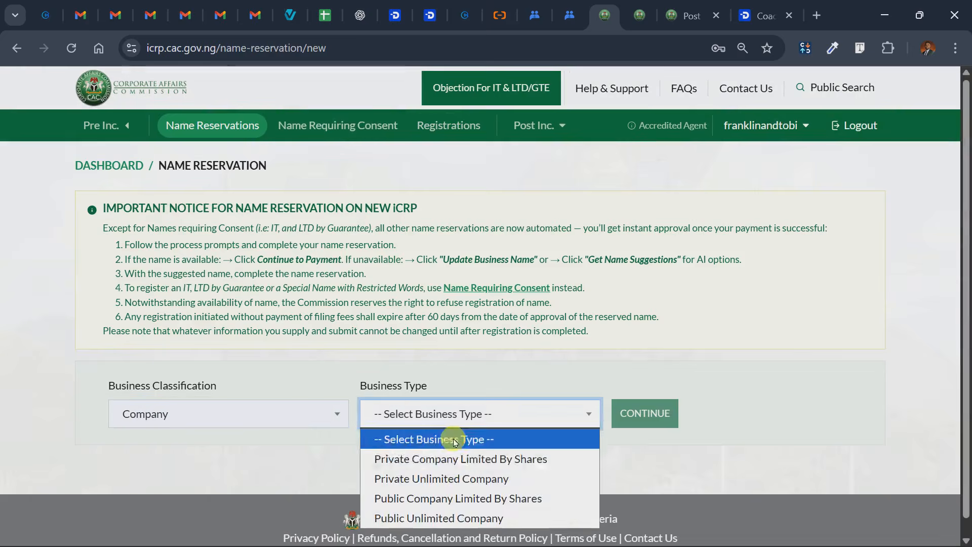
click(452, 464)
click(645, 413)
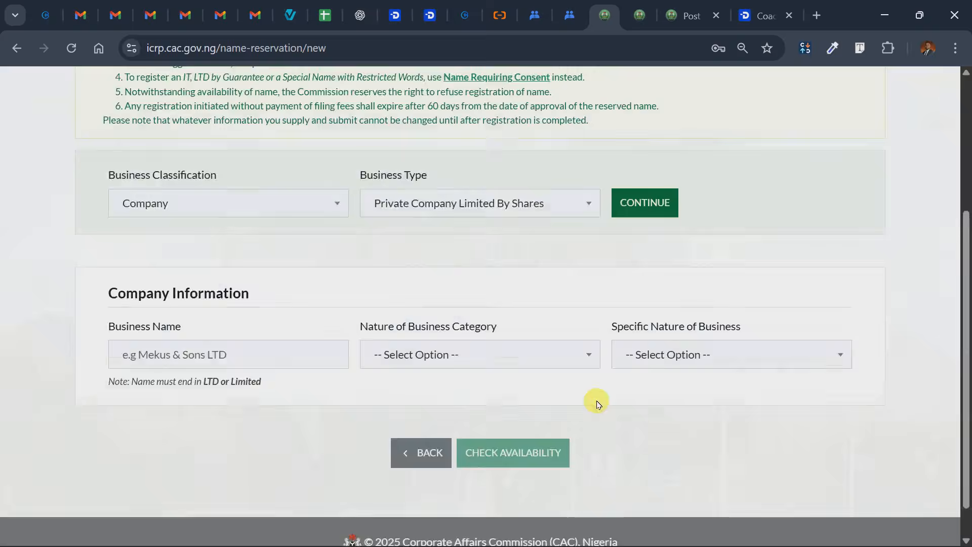
Review the company name field and the reservation notice, and return to the name reservations list without reserving a name
click(219, 305)
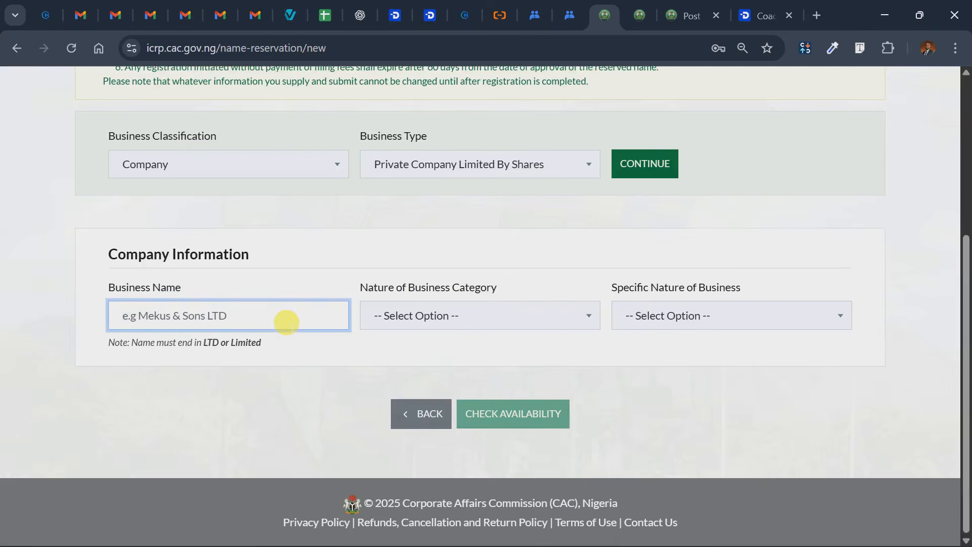
scroll(282, 327, up, 5)
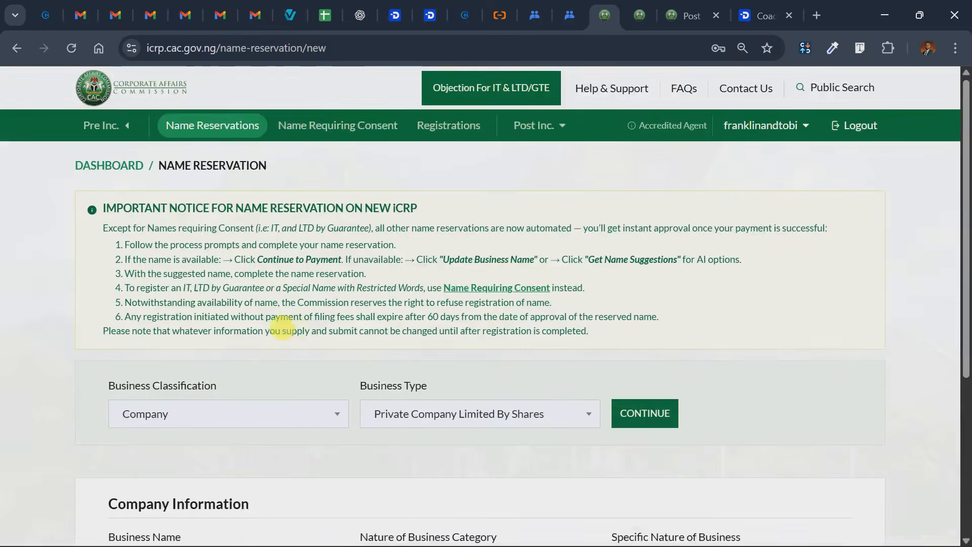
scroll(267, 382, down, 1)
scroll(233, 303, up, 1)
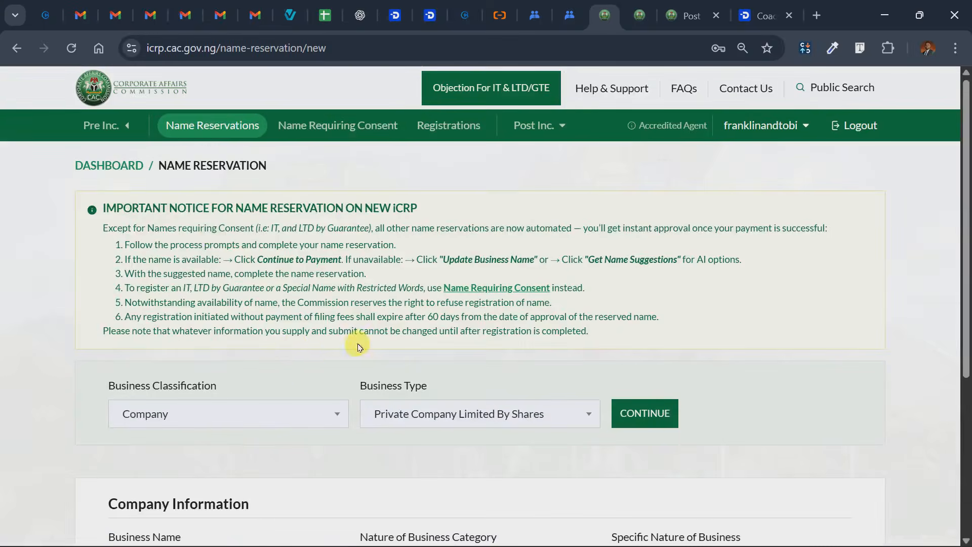
click(220, 124)
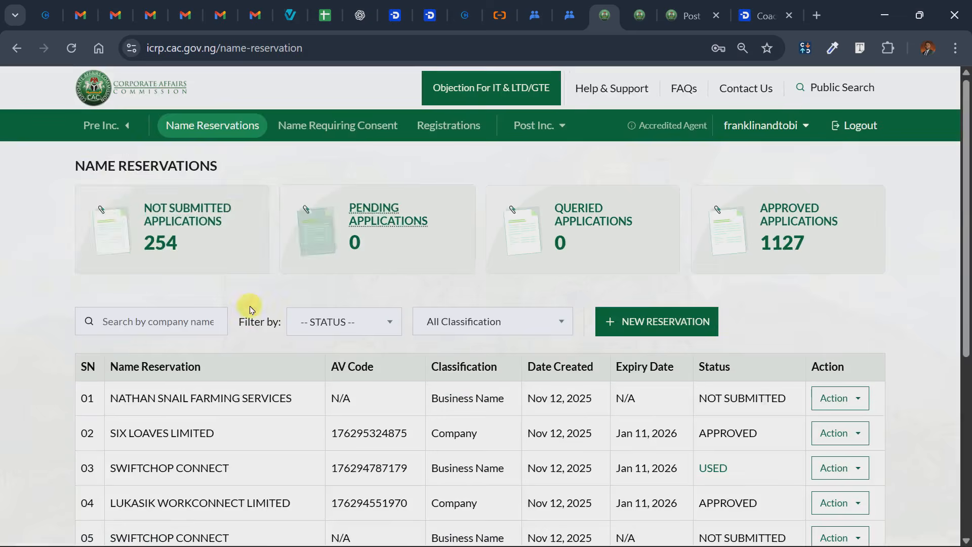
scroll(210, 423, down, 5)
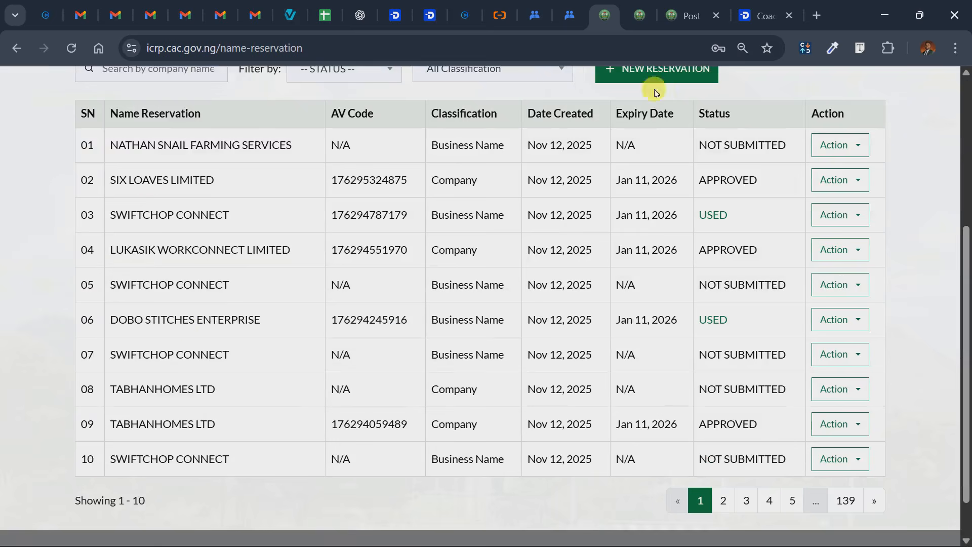
Copy the availability code of the SIX LOAVES LIMITED reservation from the name reservations list
click(679, 14)
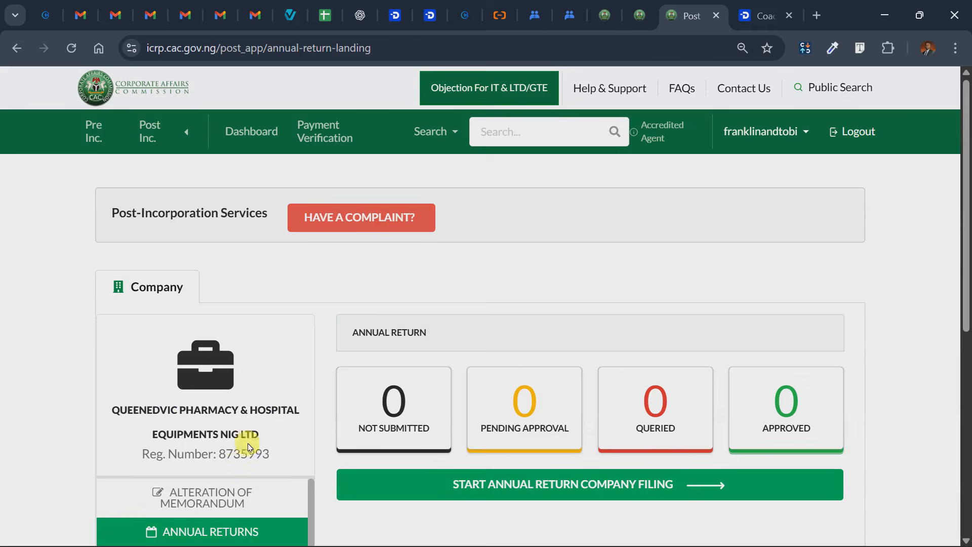
click(604, 15)
double_click(349, 181)
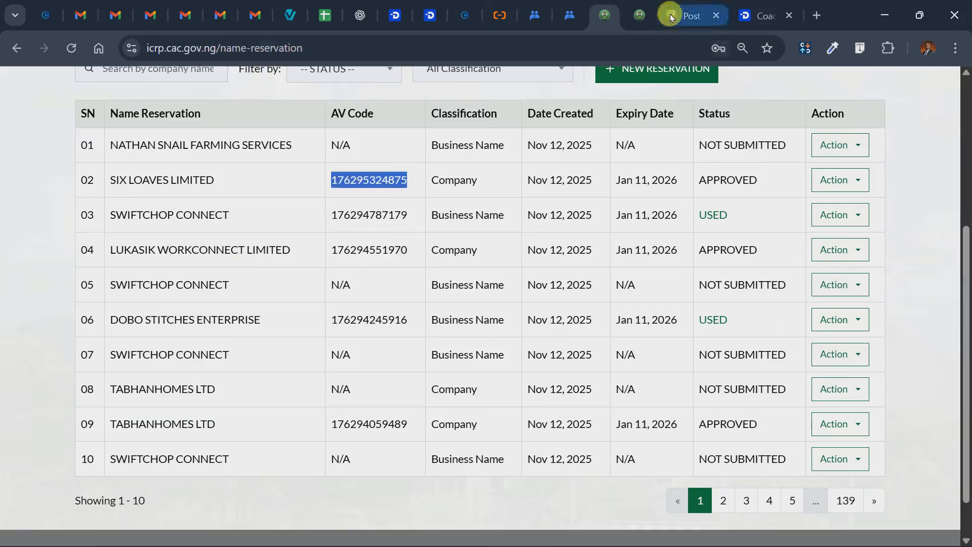
Open a new change of name filing for QUEENEDVIC PHARMACY & HOSPITAL EQUIPMENTS NIG LTD in Post-Incorporation Services
click(689, 15)
scroll(192, 381, down, 3)
scroll(225, 485, down, 4)
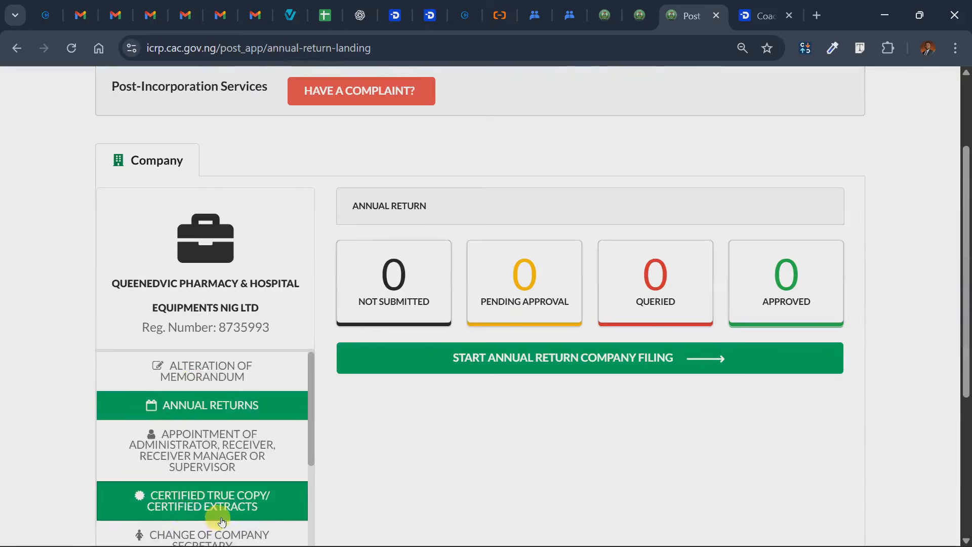
scroll(216, 501, down, 2)
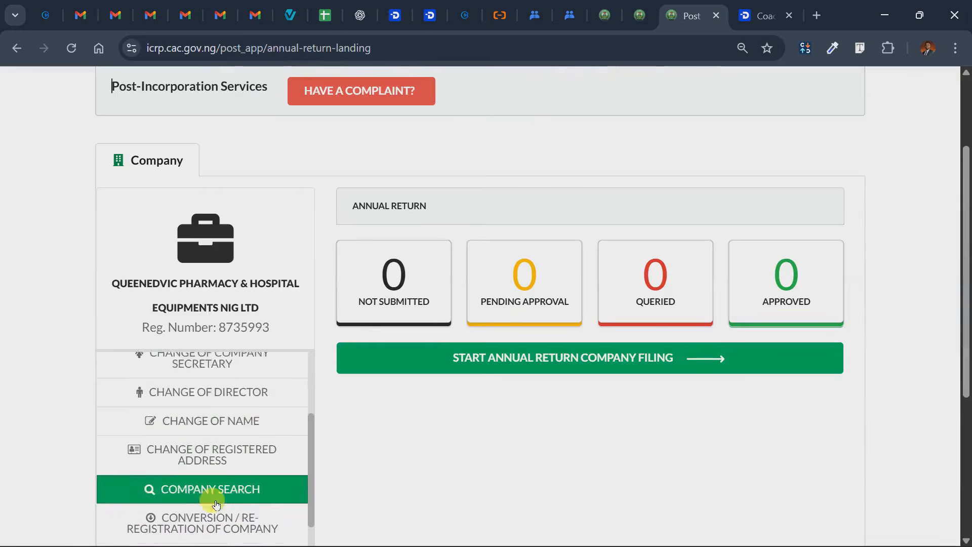
click(218, 408)
scroll(355, 394, down, 3)
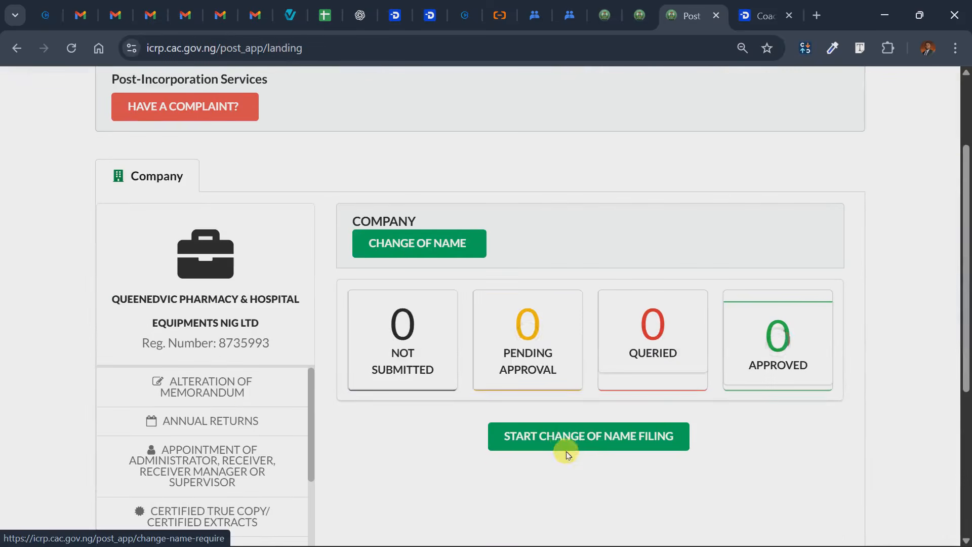
click(567, 450)
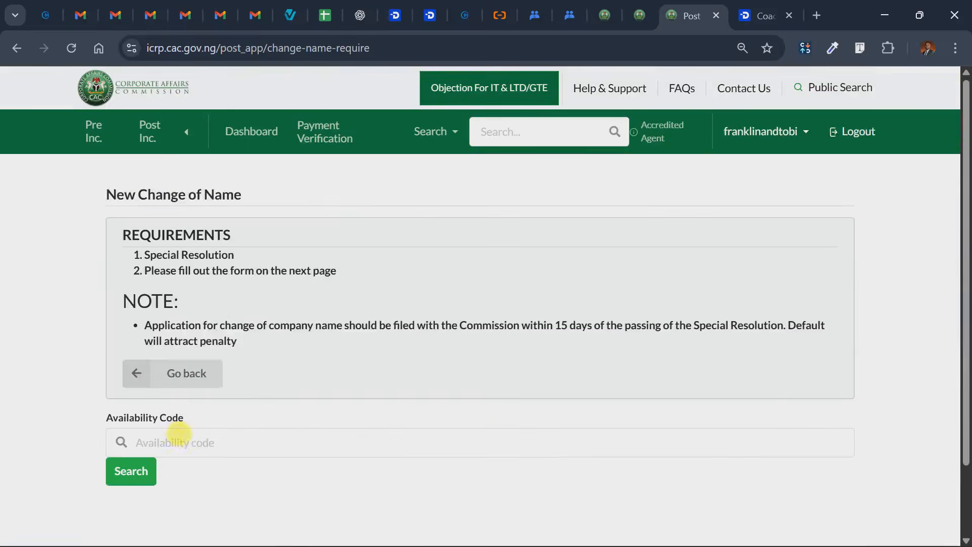
Enter the copied availability code in the change of name form and search for its reservation
scroll(185, 439, down, 2)
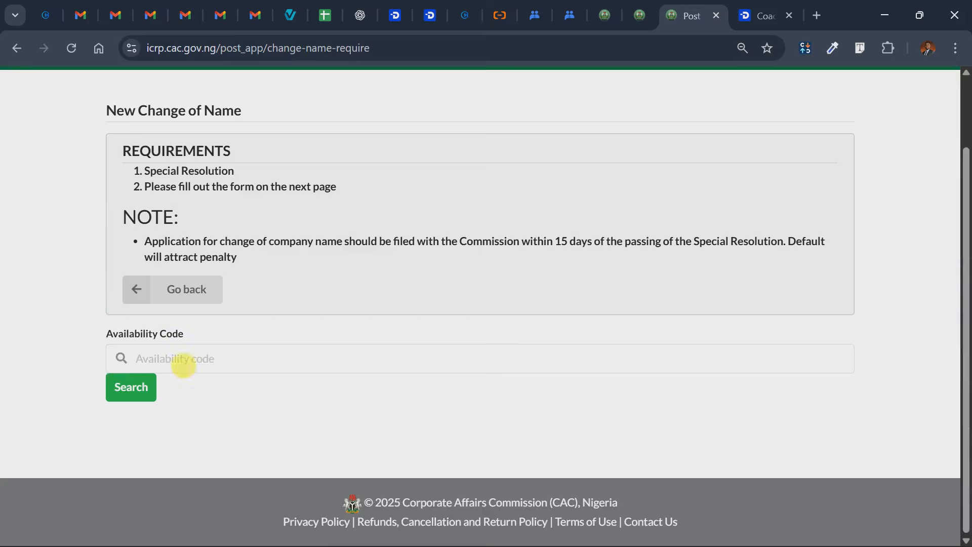
click(195, 359)
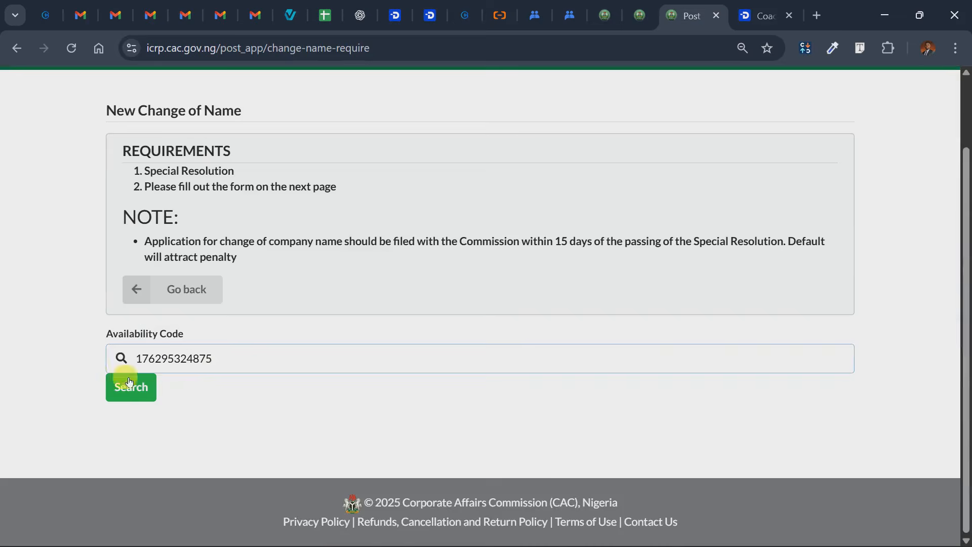
click(130, 400)
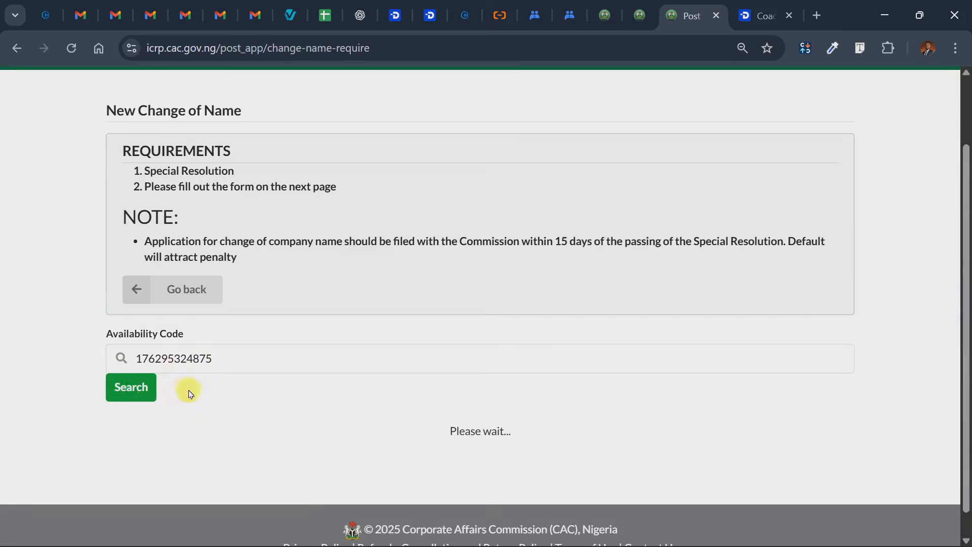
scroll(188, 394, down, 1)
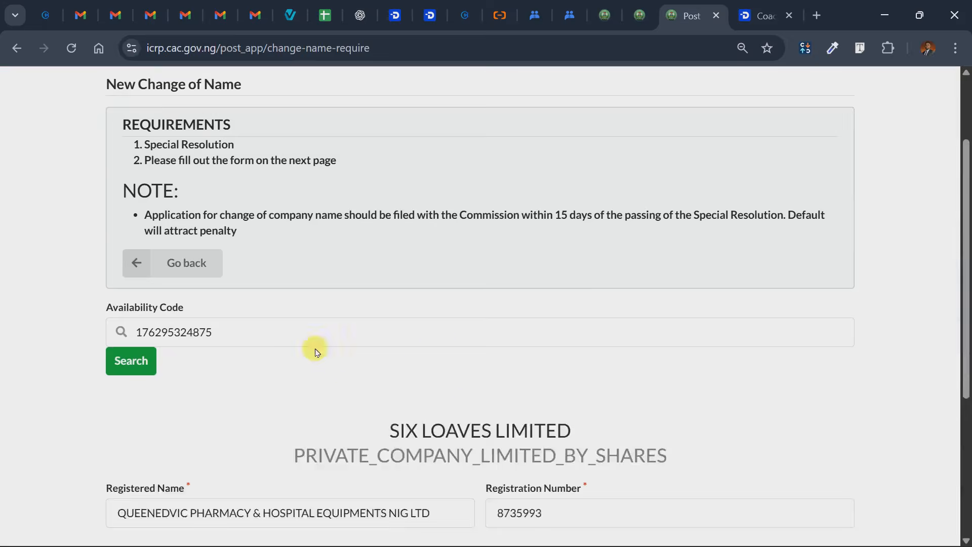
Compare the proposed name with the reservations list and start the filing for SIX LOAVES LIMITED
scroll(476, 374, down, 3)
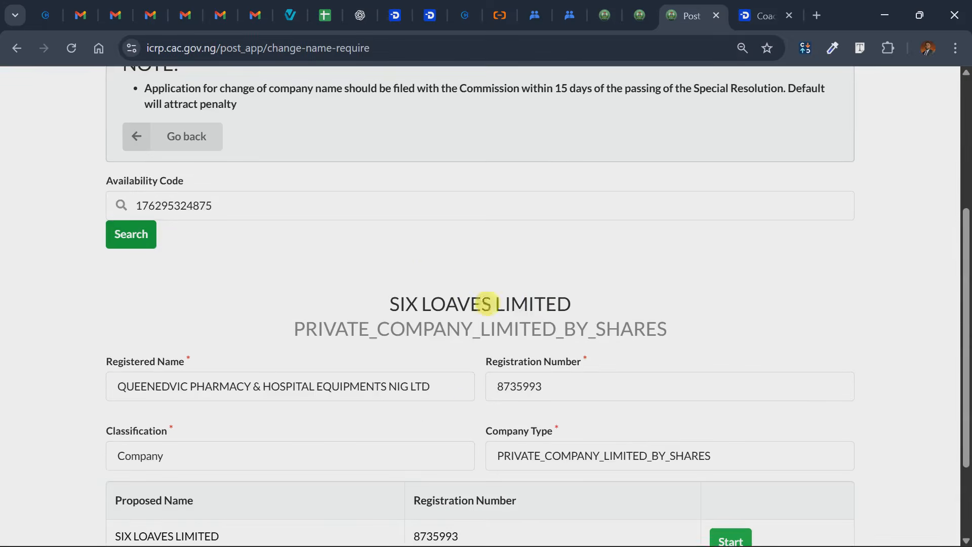
click(604, 15)
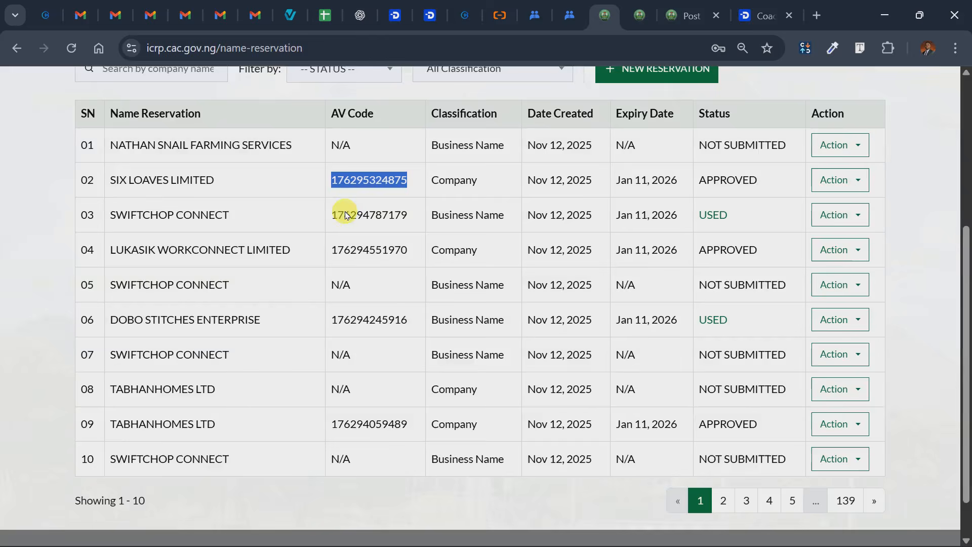
click(685, 9)
scroll(385, 365, down, 3)
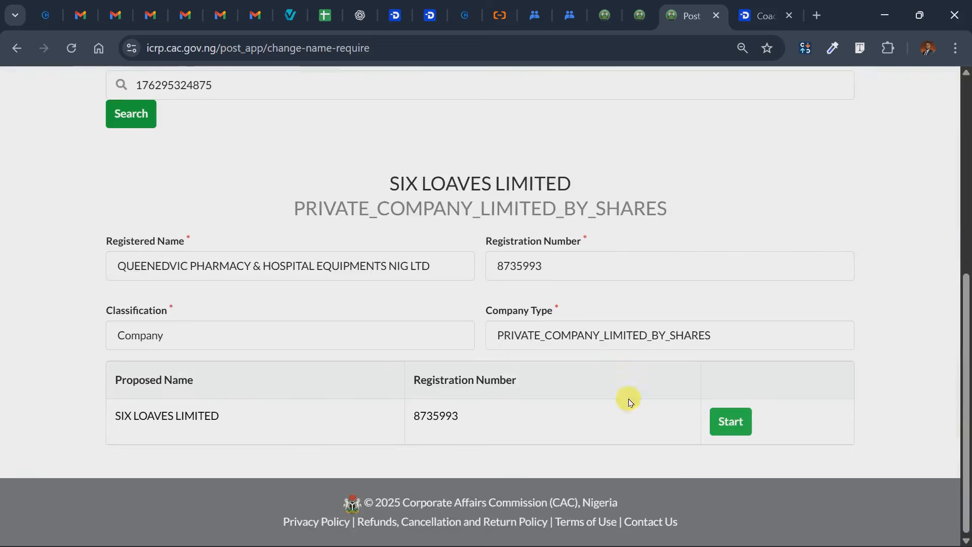
click(732, 422)
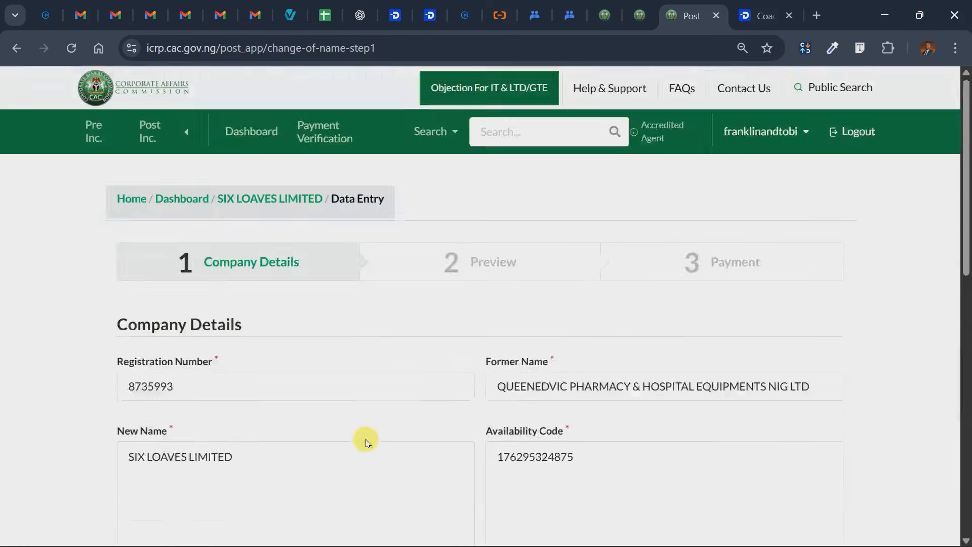
Review the prefilled company details and set the date of special resolution to 2025-11-12
scroll(365, 436, down, 7)
scroll(339, 402, up, 7)
scroll(380, 427, down, 7)
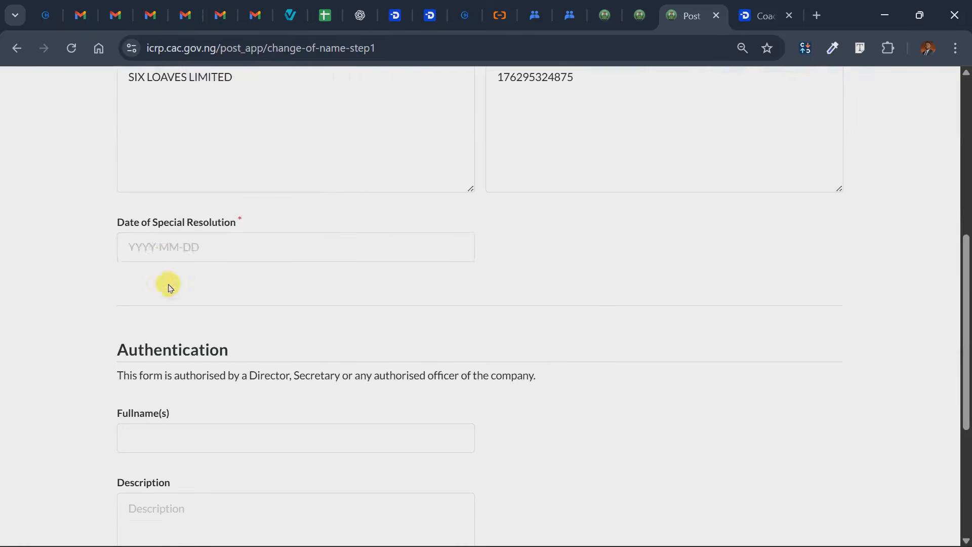
click(160, 247)
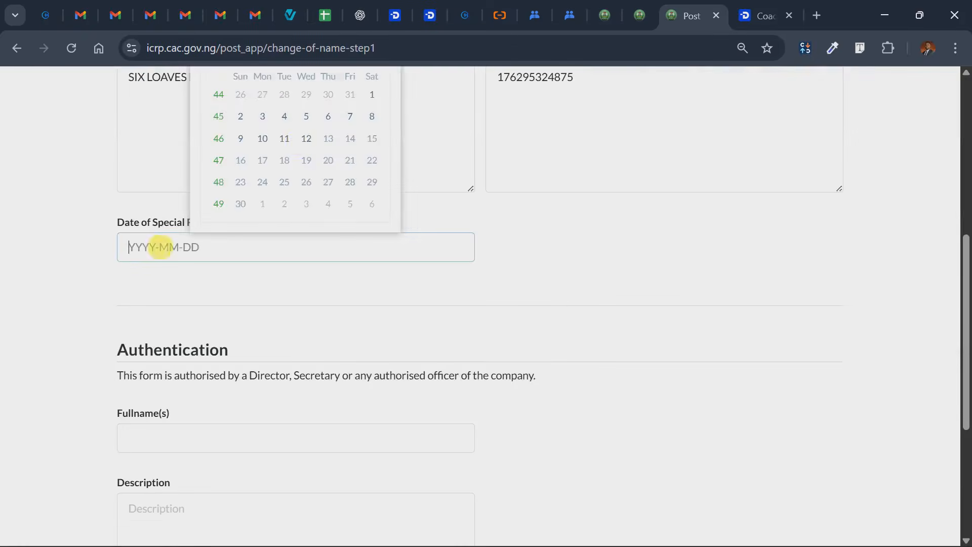
click(308, 142)
scroll(238, 422, down, 3)
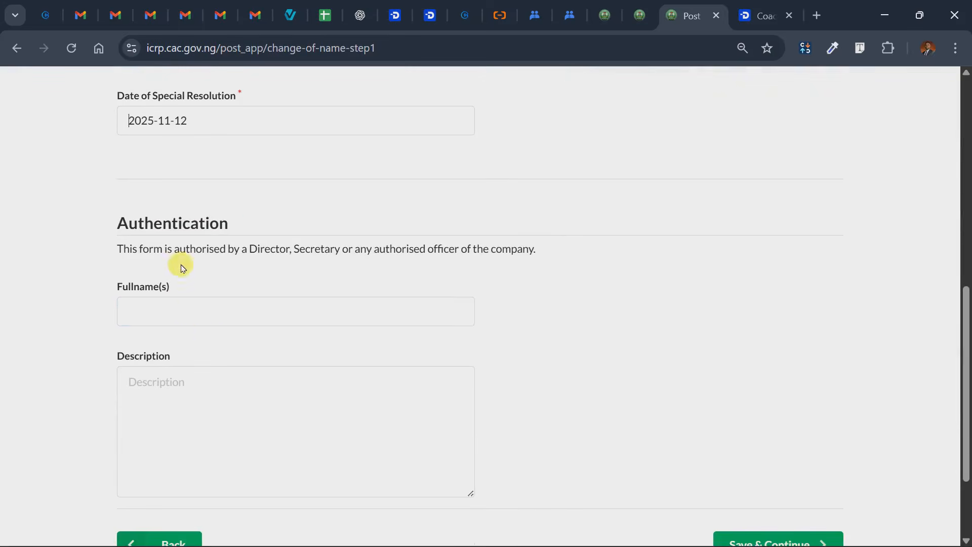
Fill in the authentication section with the authorising officer's name and the description Director
click(227, 314)
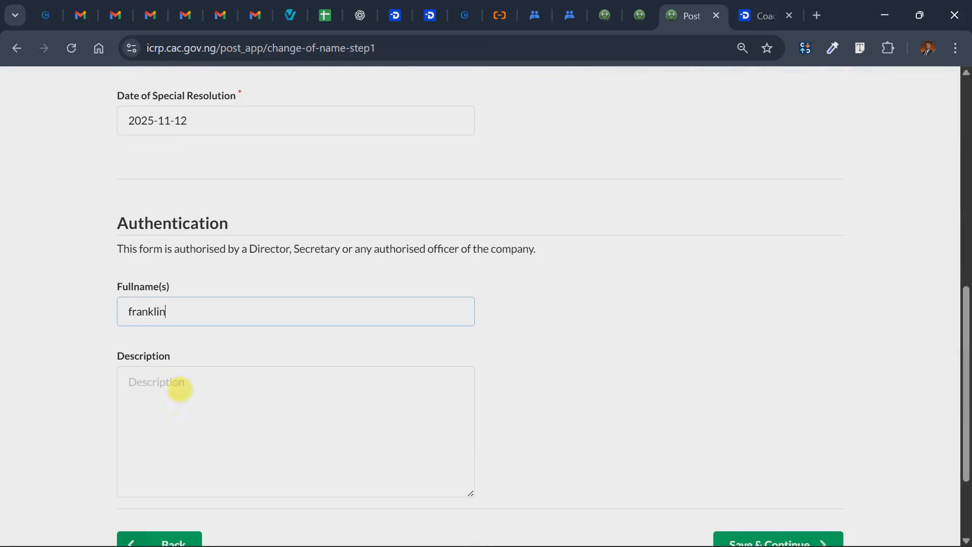
click(179, 388)
double_click(266, 249)
key(ctrl+c)
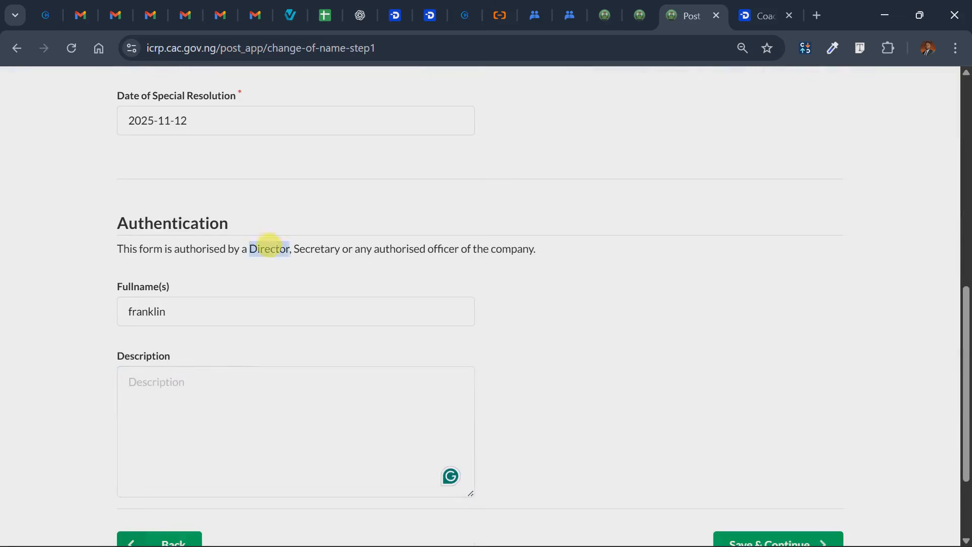
click(224, 387)
key(ctrl+v)
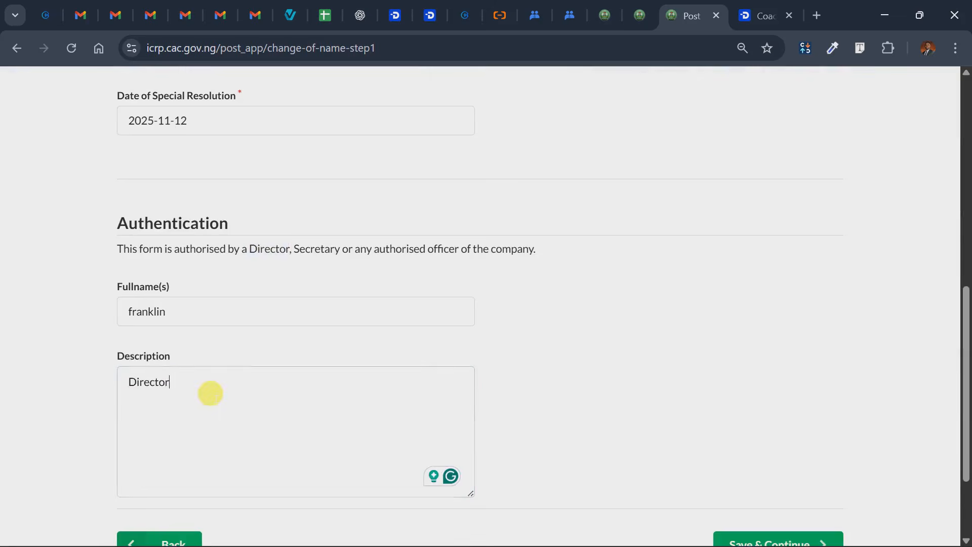
Save the company details and continue to the filing preview, checking the entered data
scroll(238, 410, down, 3)
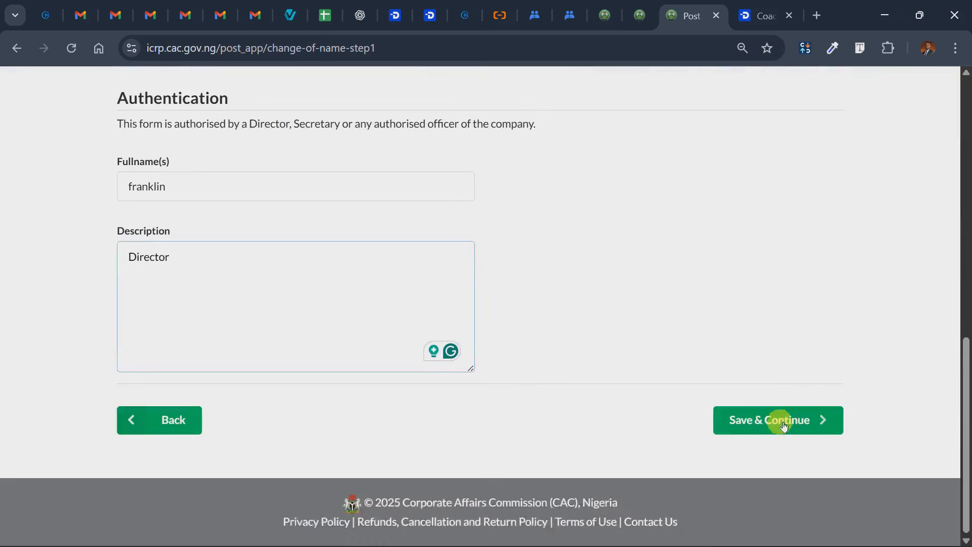
click(778, 425)
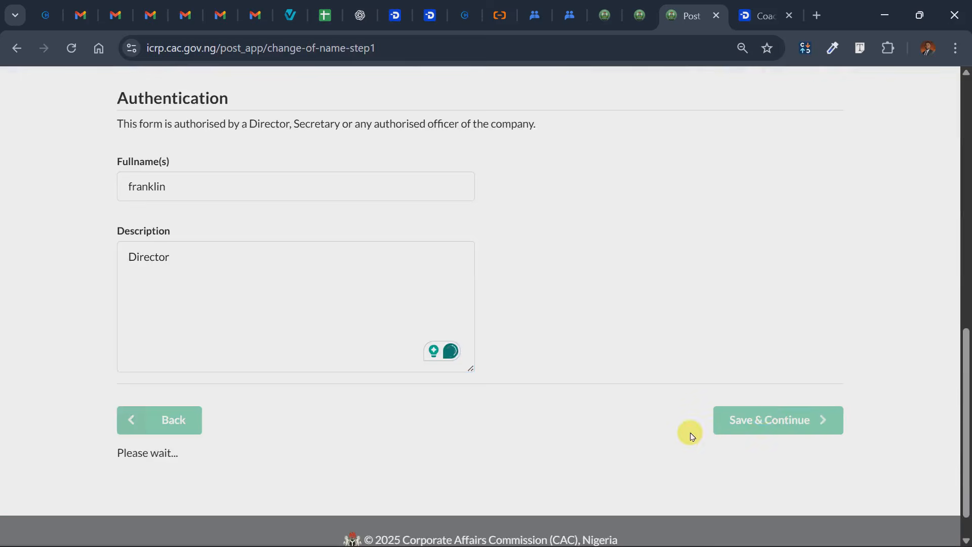
scroll(705, 425, up, 10)
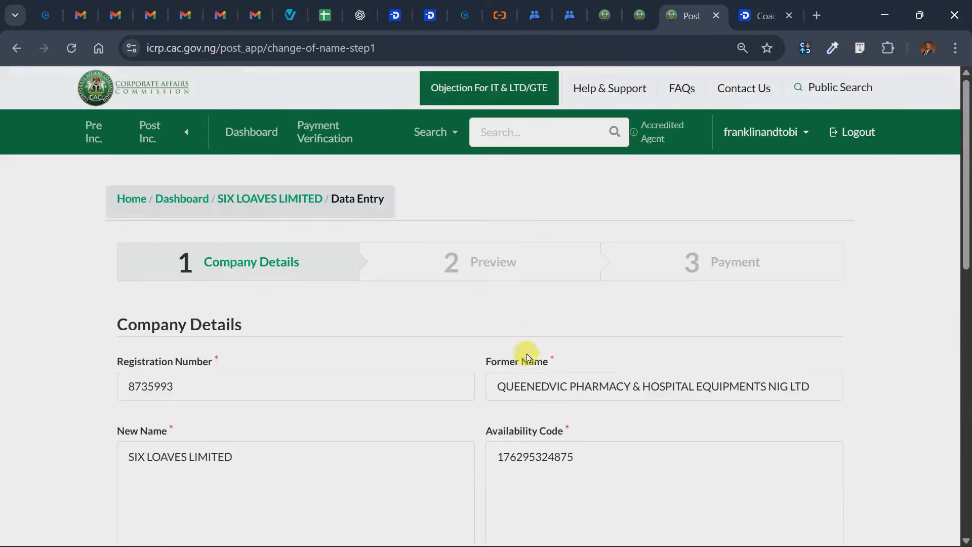
scroll(526, 355, down, 10)
scroll(560, 293, up, 10)
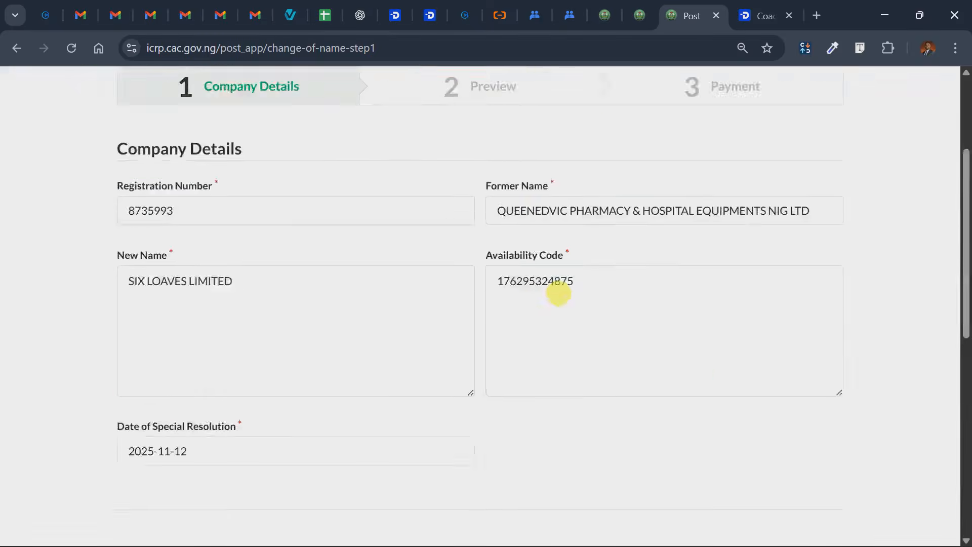
scroll(553, 301, down, 10)
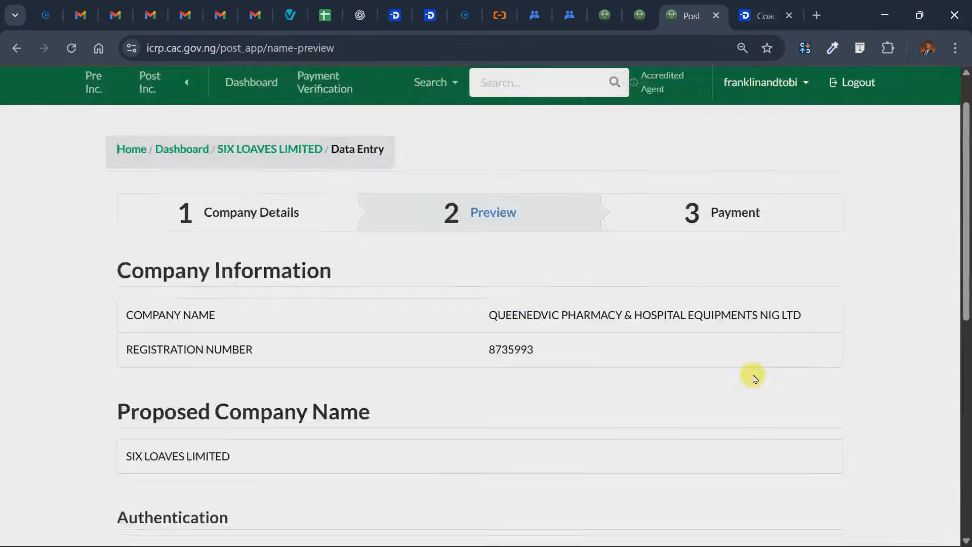
Review the filing preview, proceed to payment, and examine the fee breakdown and Remita payment option
scroll(521, 373, down, 10)
click(295, 423)
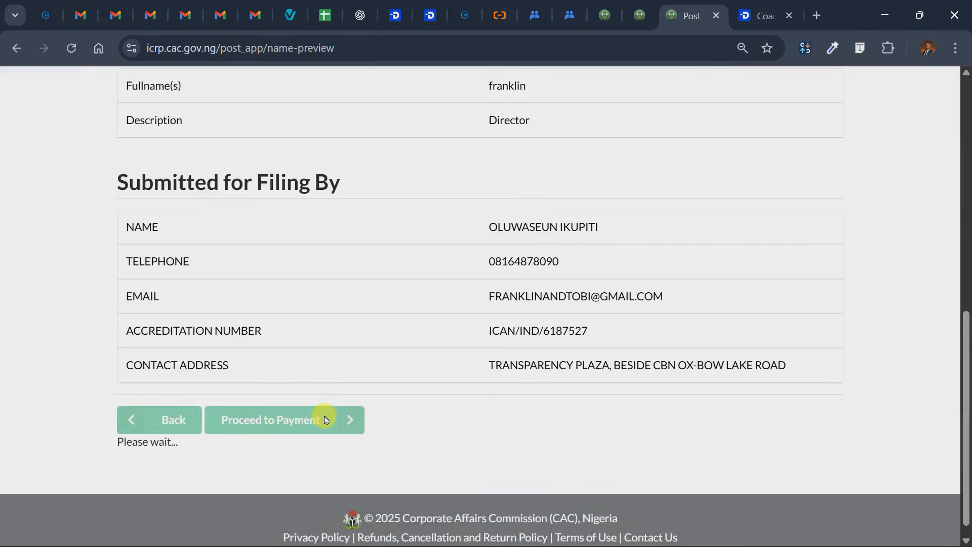
scroll(462, 380, up, 5)
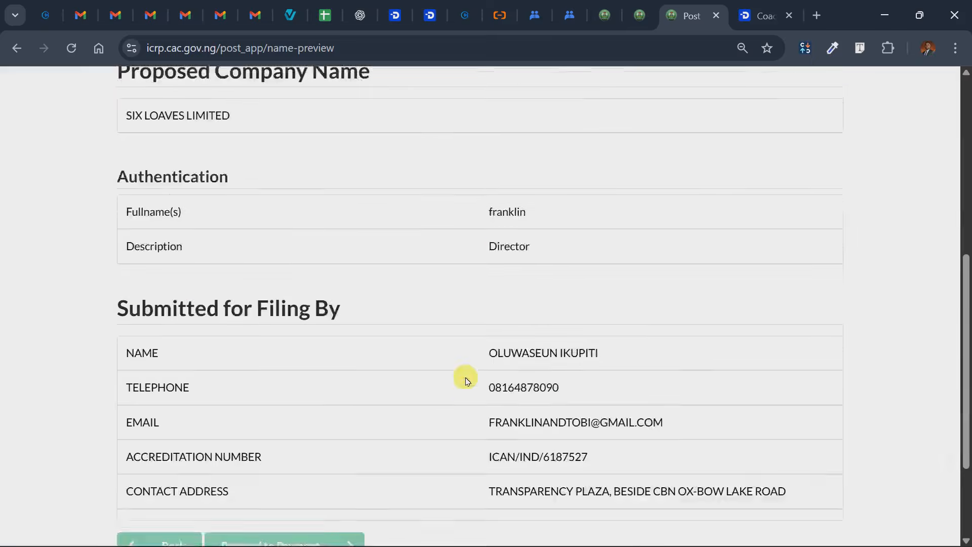
scroll(537, 194, up, 2)
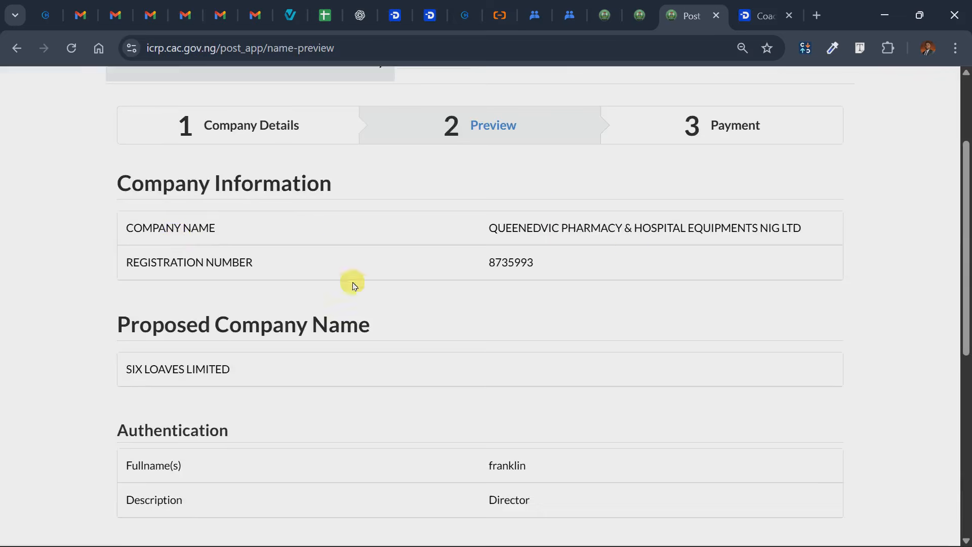
scroll(370, 313, down, 2)
scroll(541, 433, down, 5)
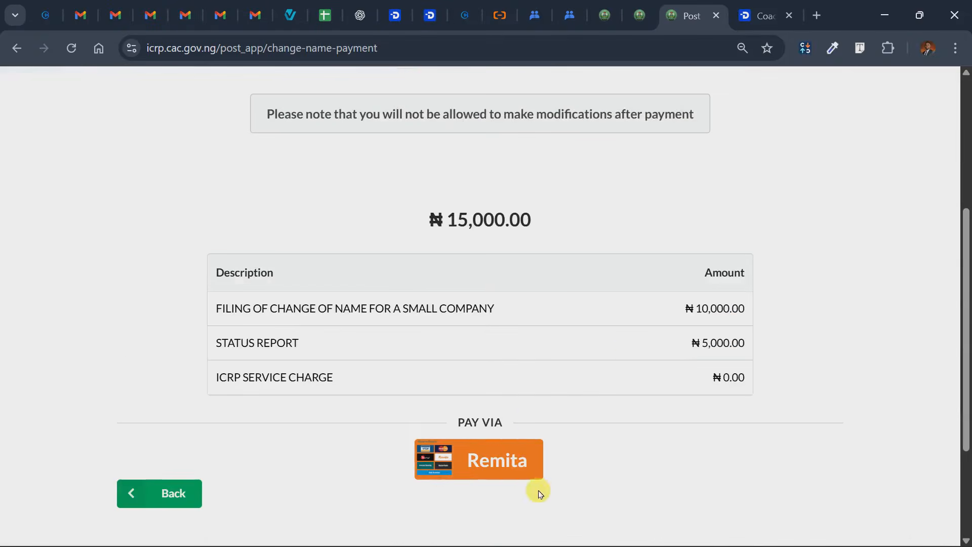
scroll(557, 443, up, 5)
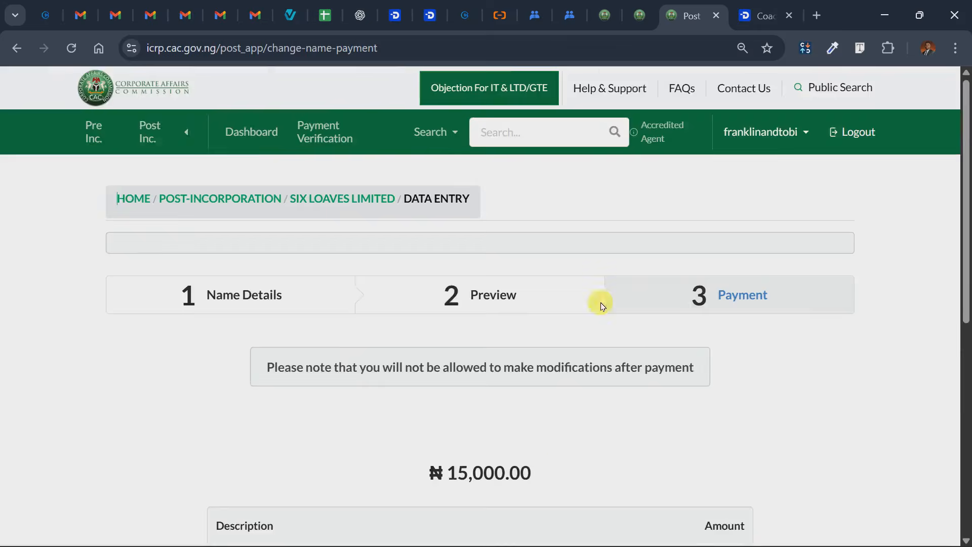
Return to the name reservations list and display it in full screen
click(606, 12)
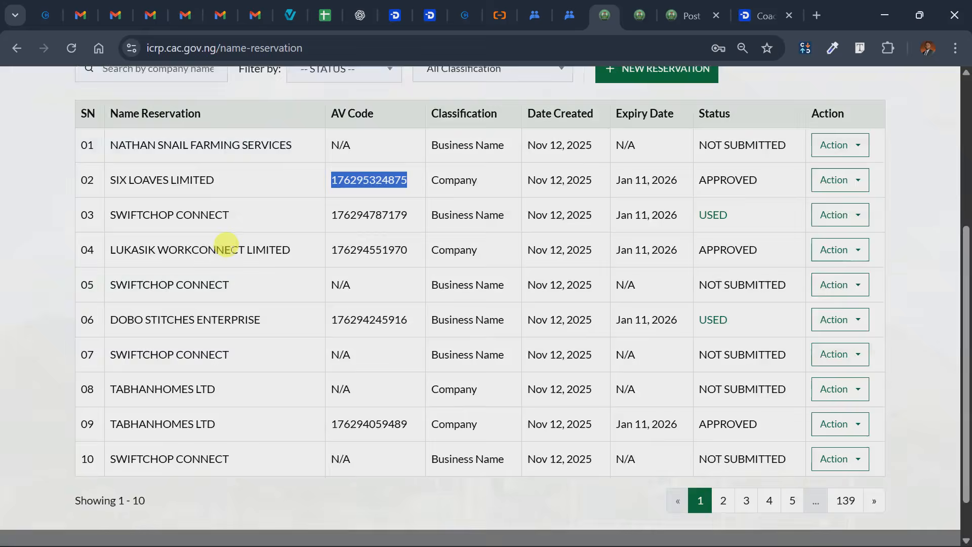
scroll(275, 362, up, 5)
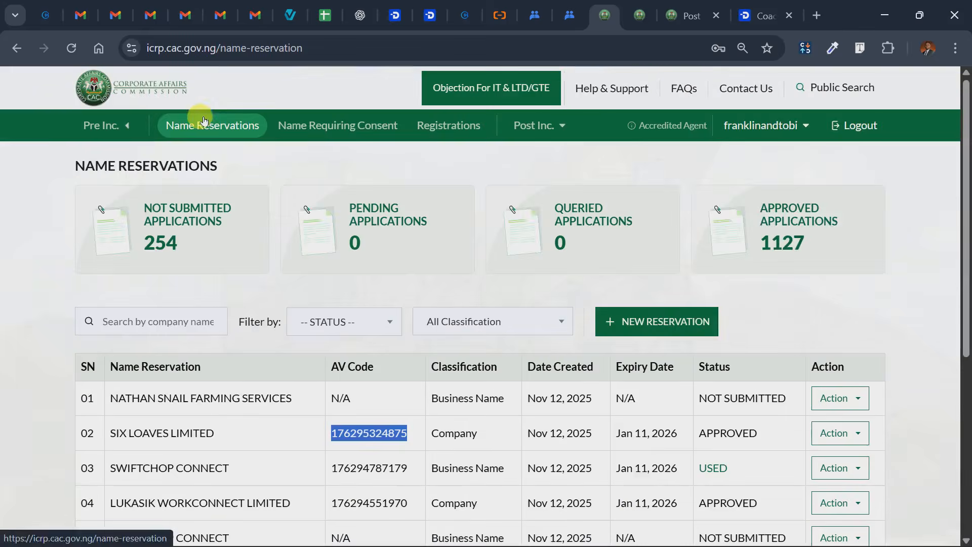
click(955, 49)
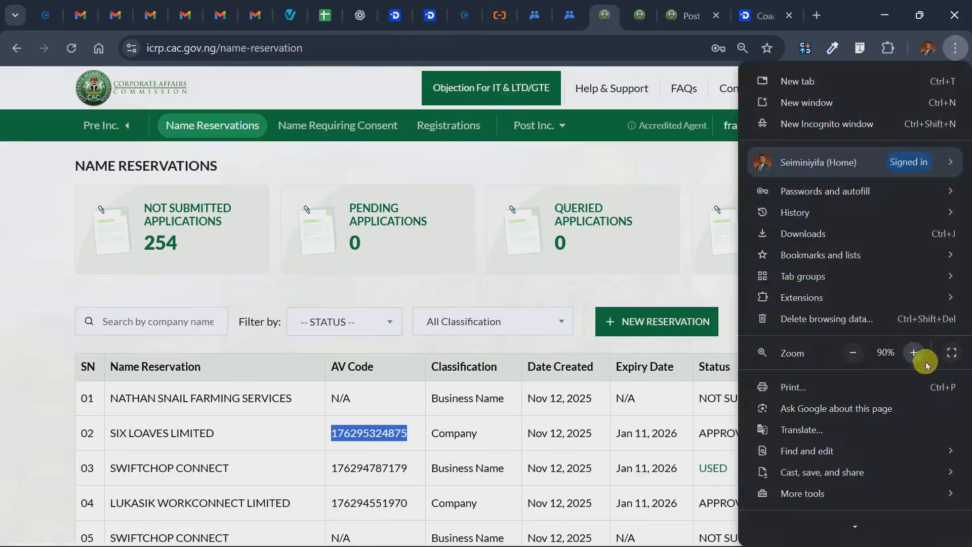
click(951, 353)
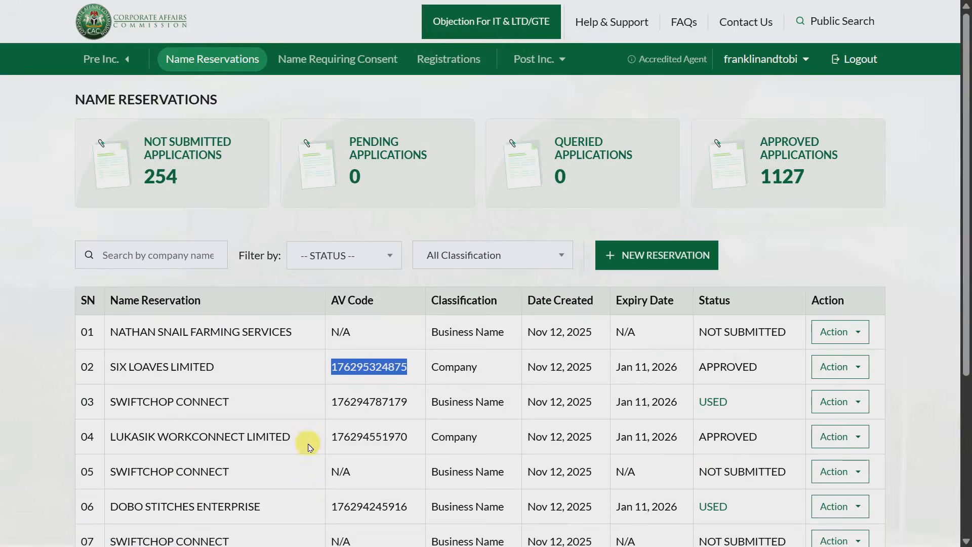
key(super)
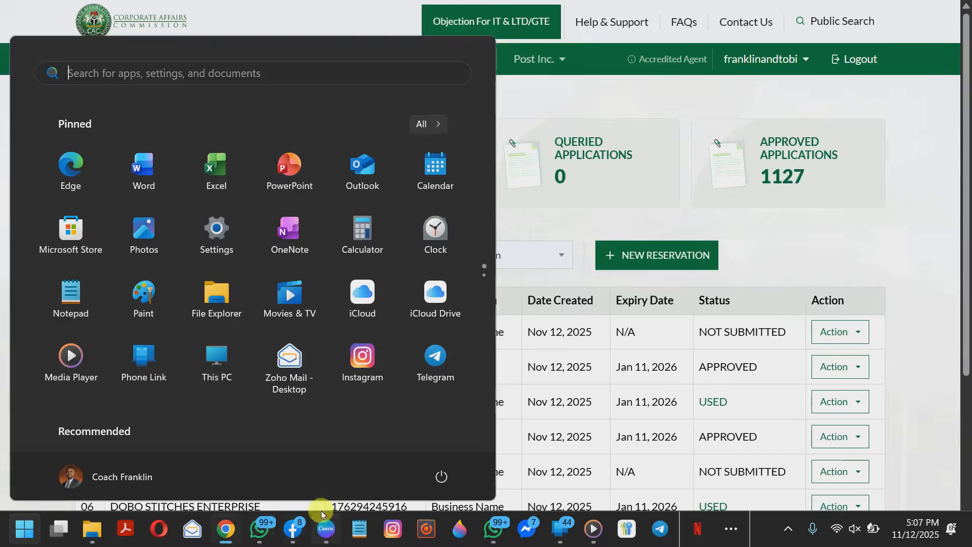